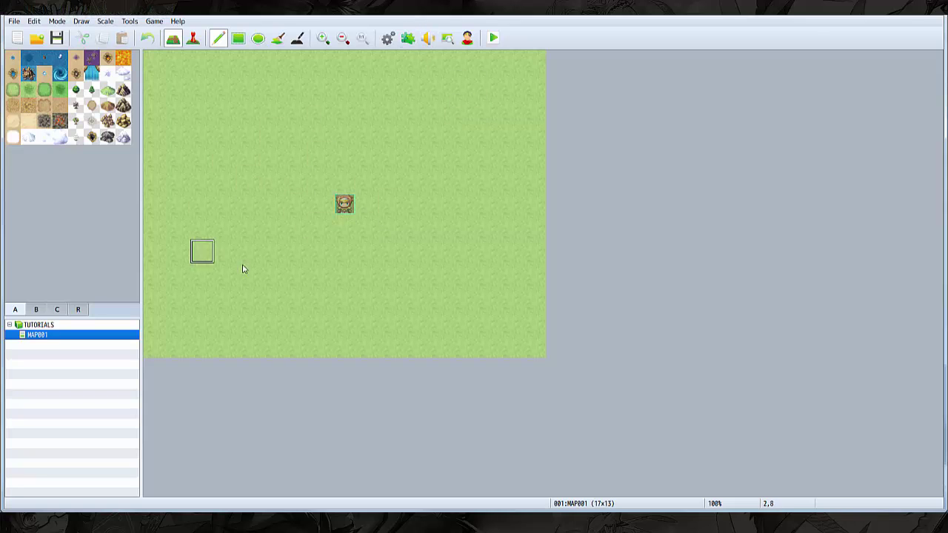
Open the Character Generator from the toolbar, showing the default blond male character
left_click(466, 40)
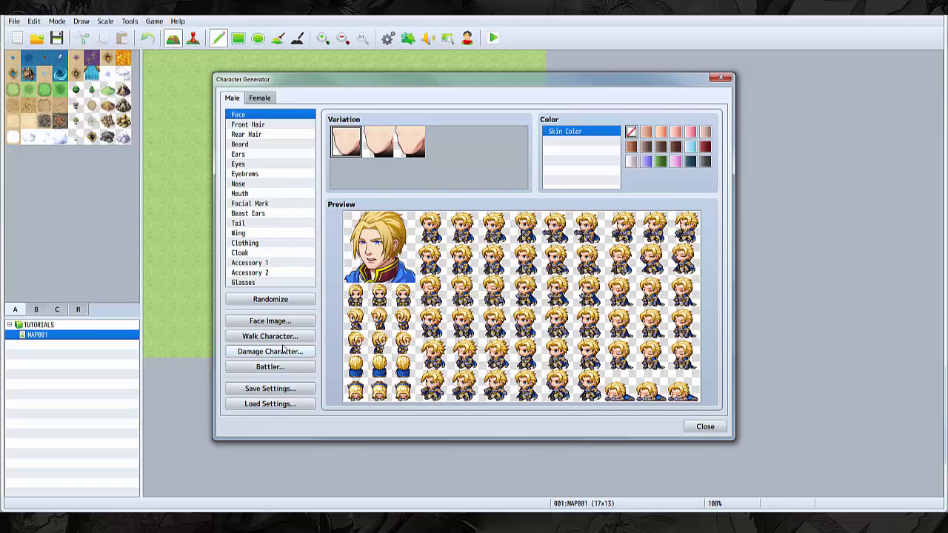
Randomize the character three times until a green-haired male appears
left_click(258, 302)
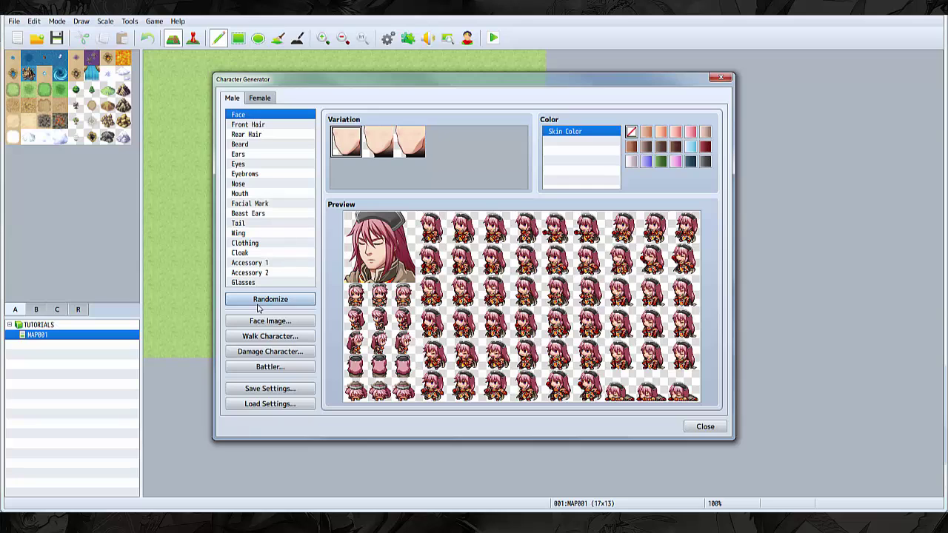
left_click(258, 302)
left_click(257, 302)
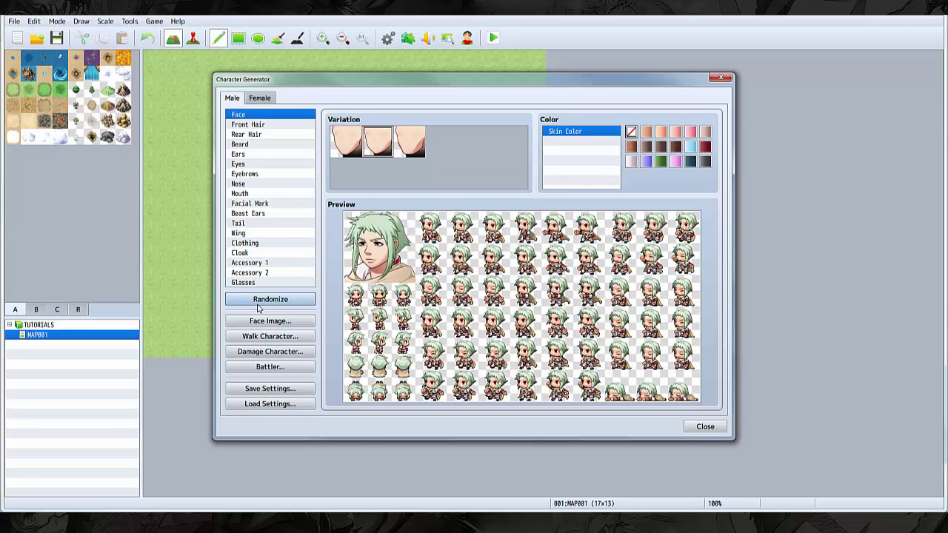
Export the green-haired character's walk sheet as Warrior into img/characters
left_click(298, 339)
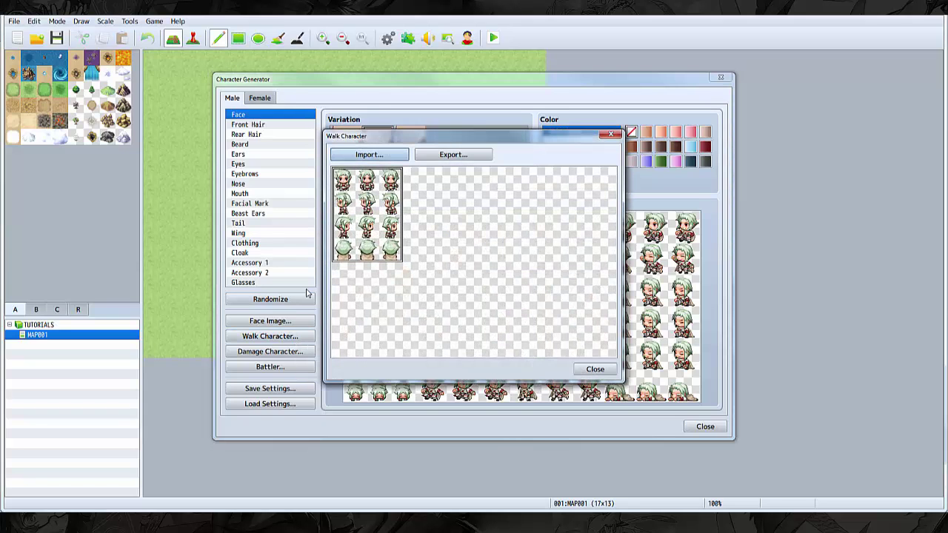
left_click(420, 155)
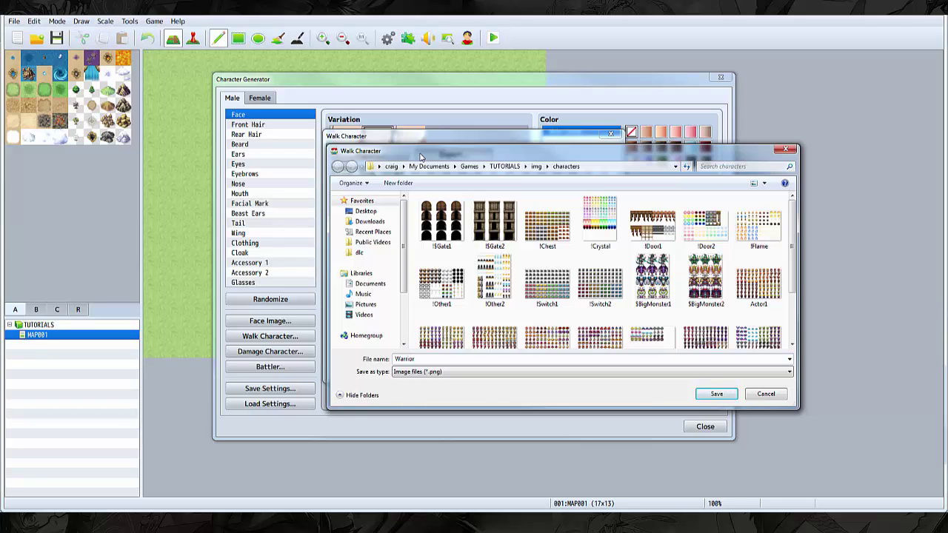
key("Return")
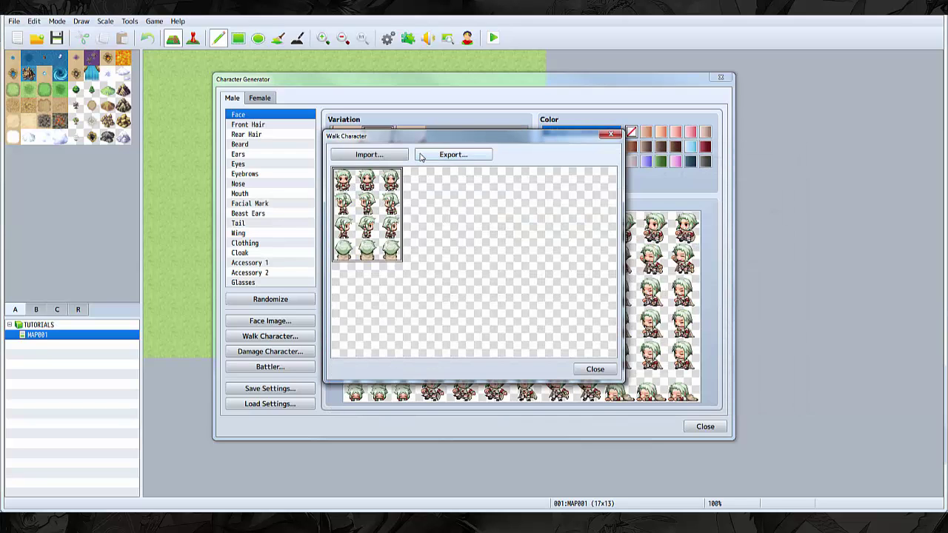
left_click(596, 371)
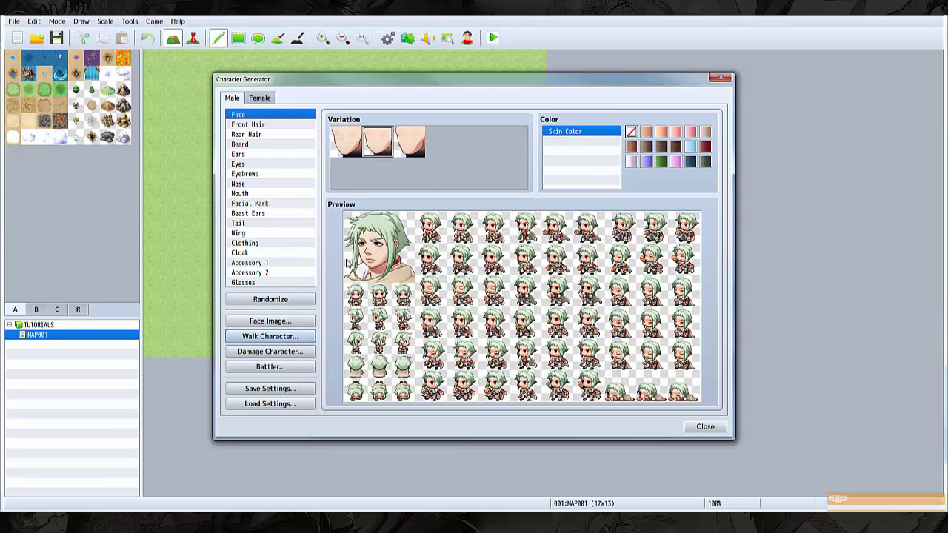
Give the character beast ears and a tail, then look over the nose and eye options
left_click(244, 214)
left_click(377, 142)
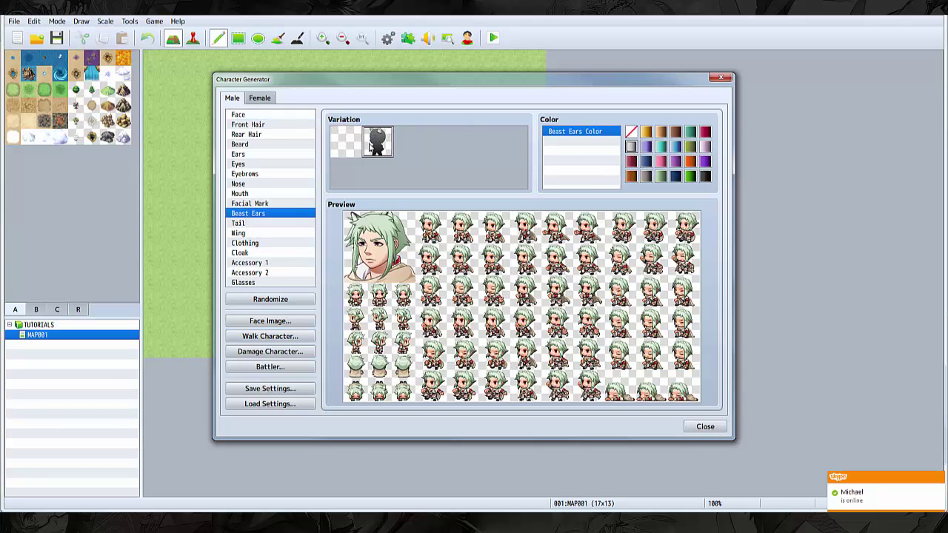
left_click(267, 224)
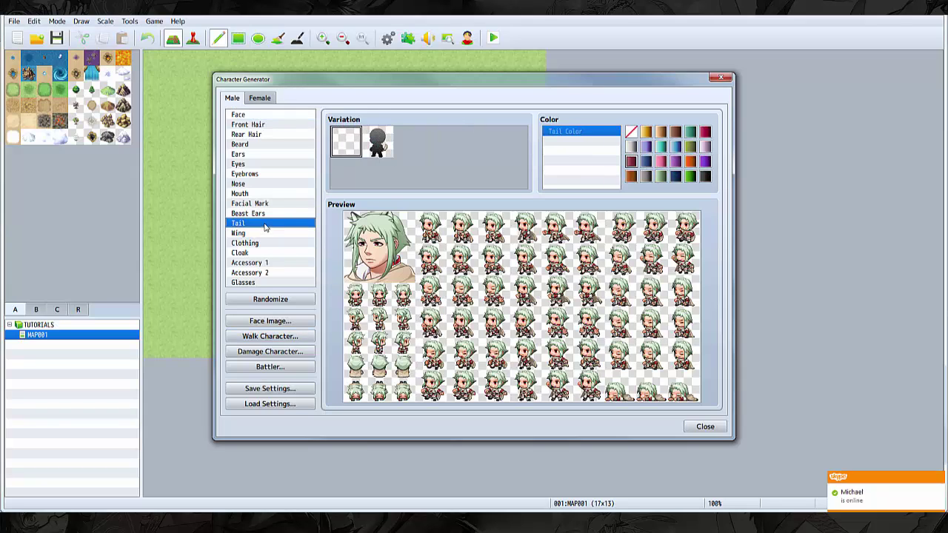
left_click(369, 152)
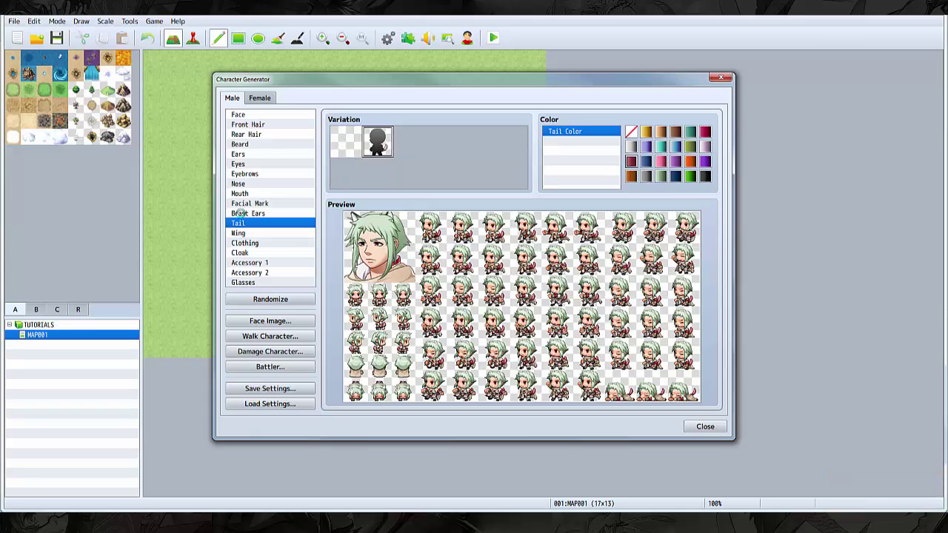
left_click(242, 214)
left_click(237, 183)
left_click(284, 163)
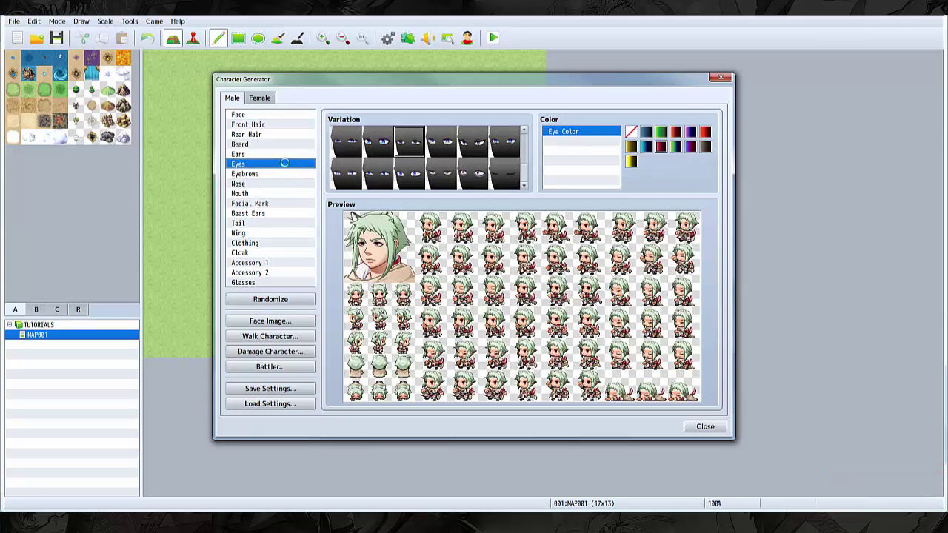
scroll(417, 167, "down", 1)
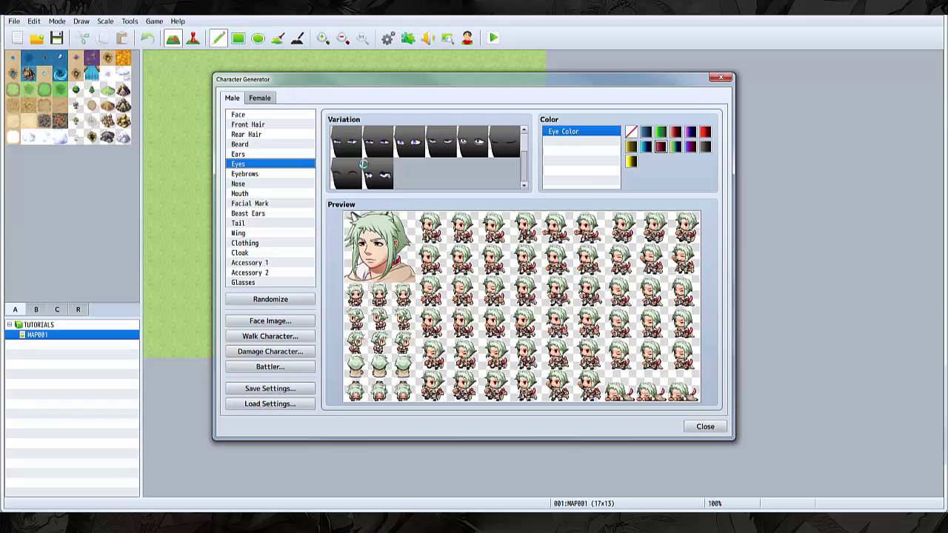
scroll(406, 165, "up", 1)
scroll(406, 166, "down", 1)
scroll(363, 181, "up", 1)
Pick a new outfit colored teal with orange Sub Colors 1 and 3
left_click(244, 243)
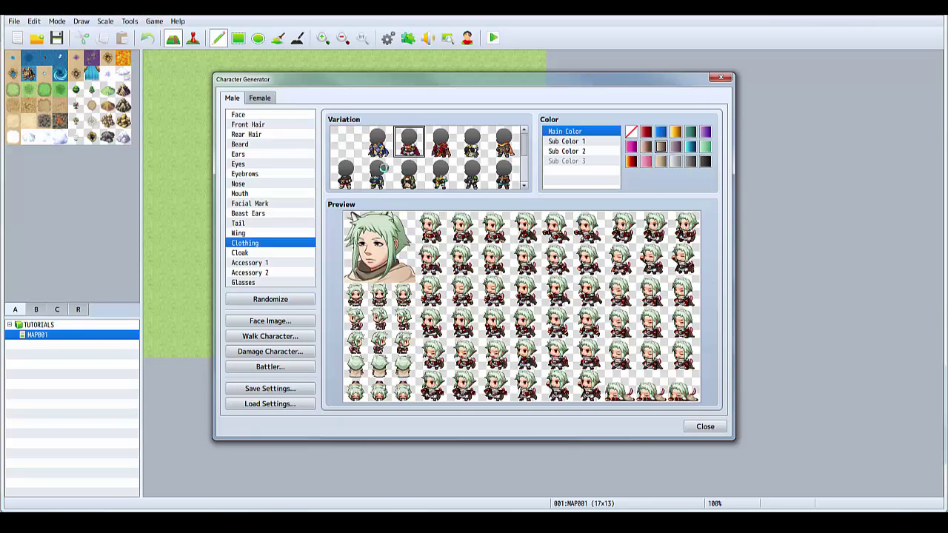
left_click(440, 142)
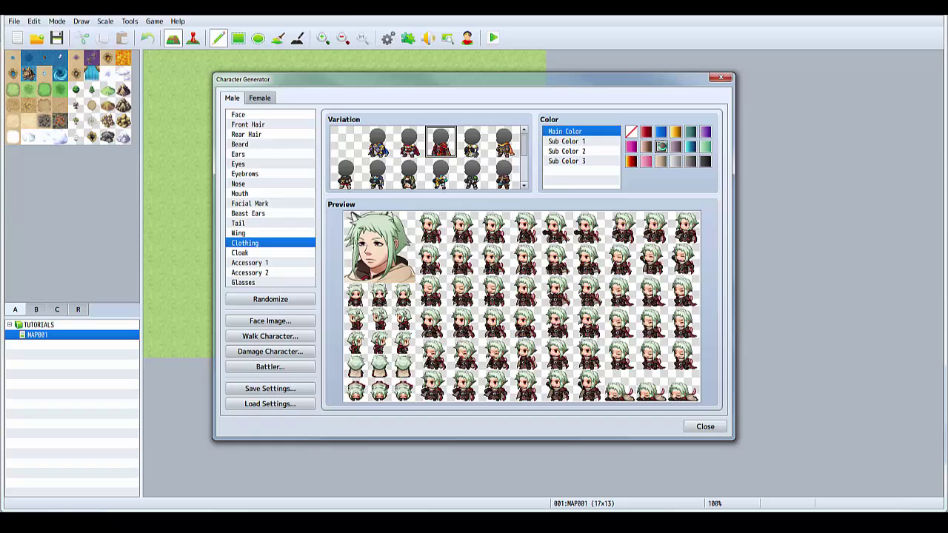
left_click(645, 161)
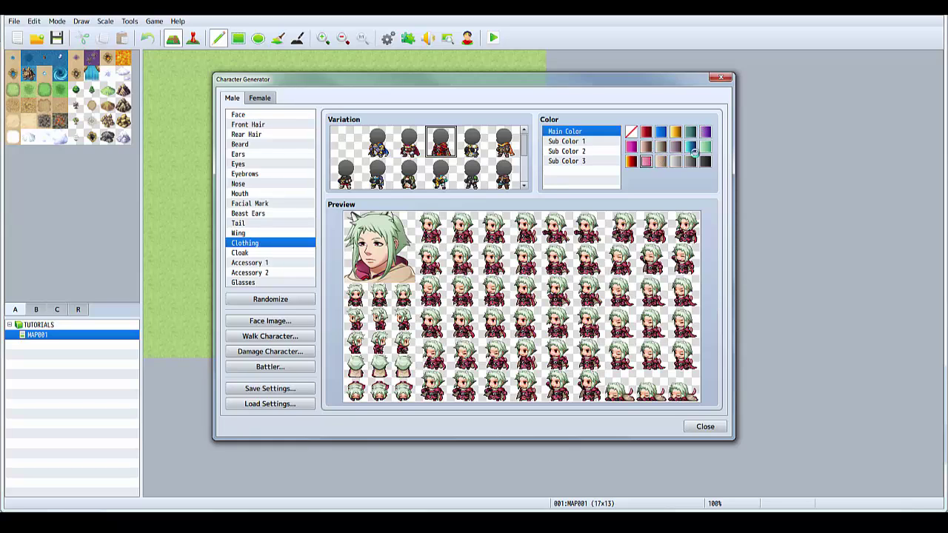
left_click(660, 133)
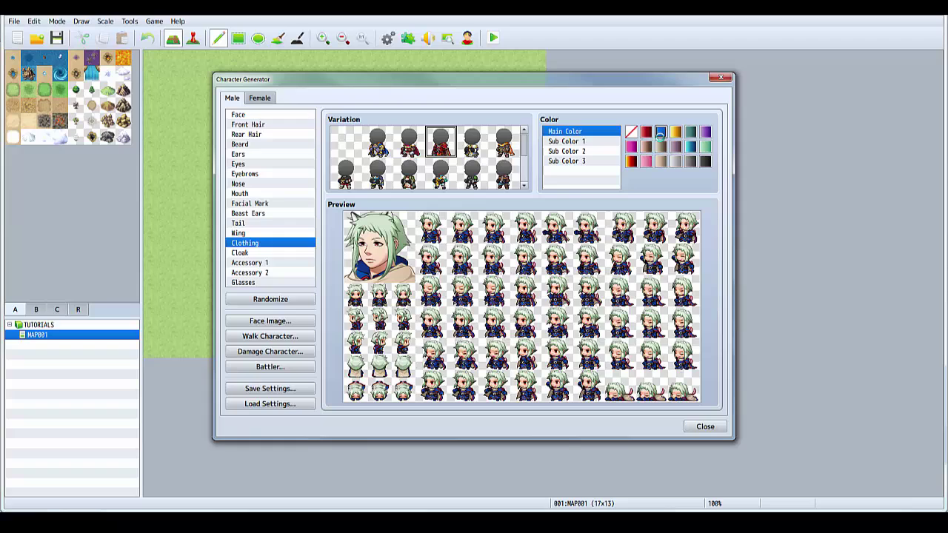
left_click(690, 146)
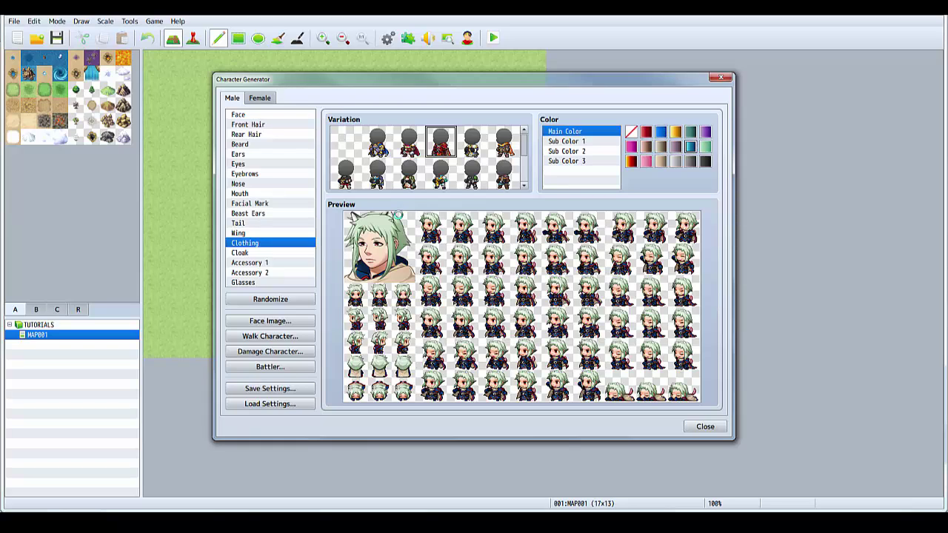
left_click(567, 140)
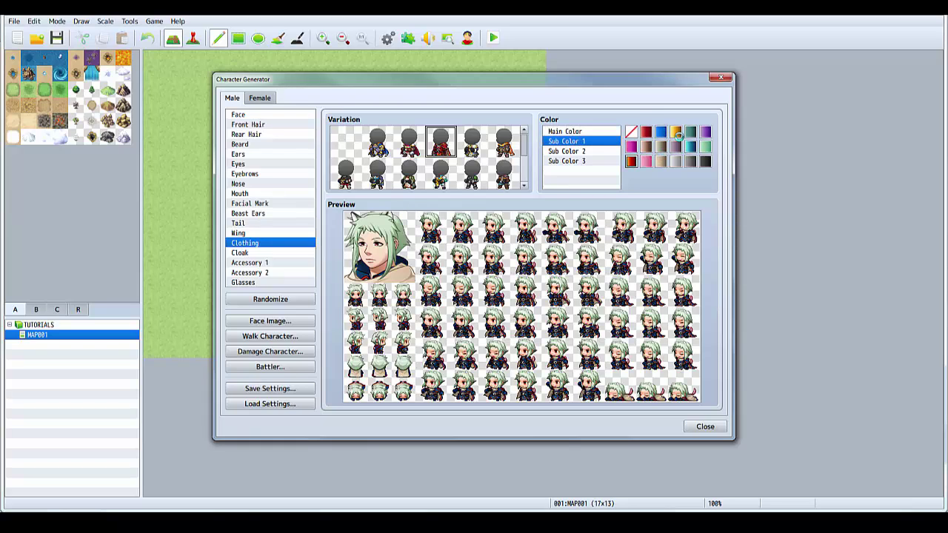
left_click(676, 132)
left_click(567, 159)
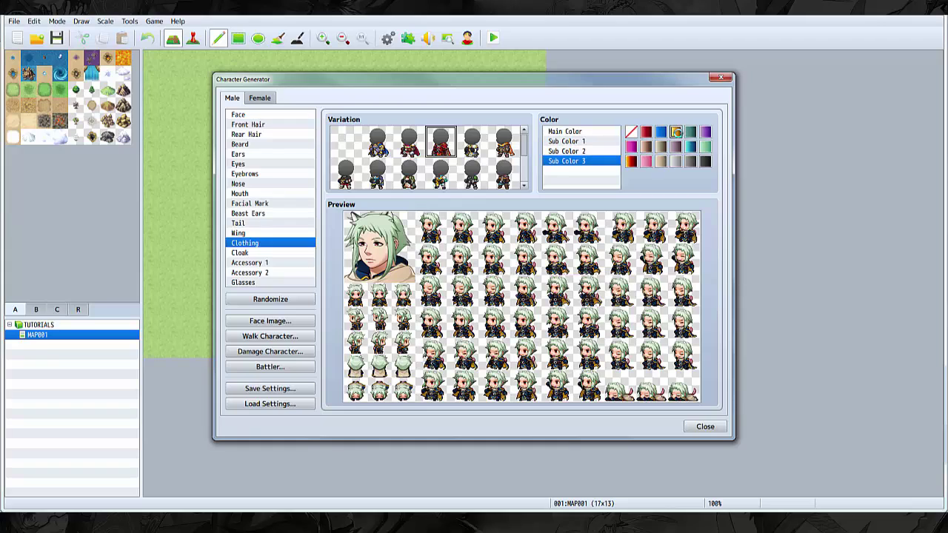
left_click(675, 132)
Remove the character's cloak and pick a hat under Accessory 2
left_click(258, 254)
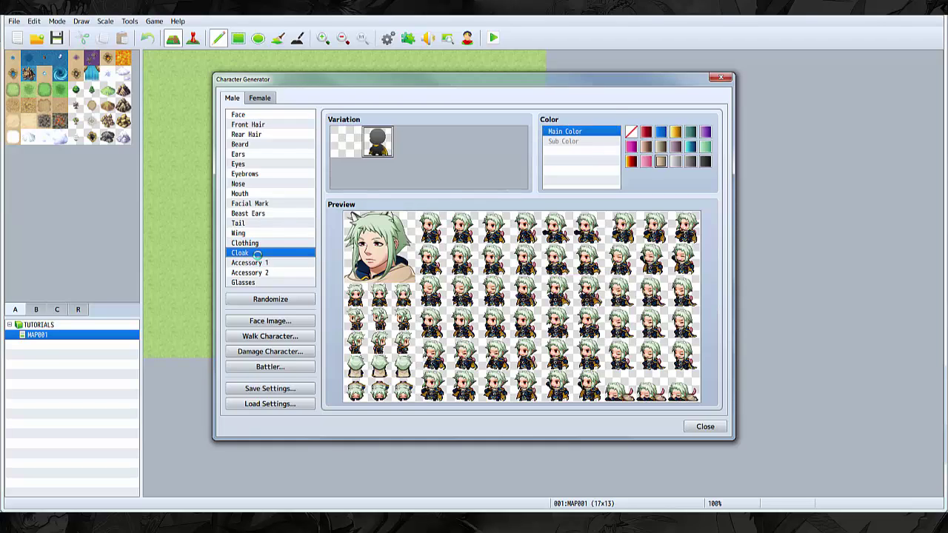
left_click(345, 144)
left_click(255, 263)
left_click(255, 273)
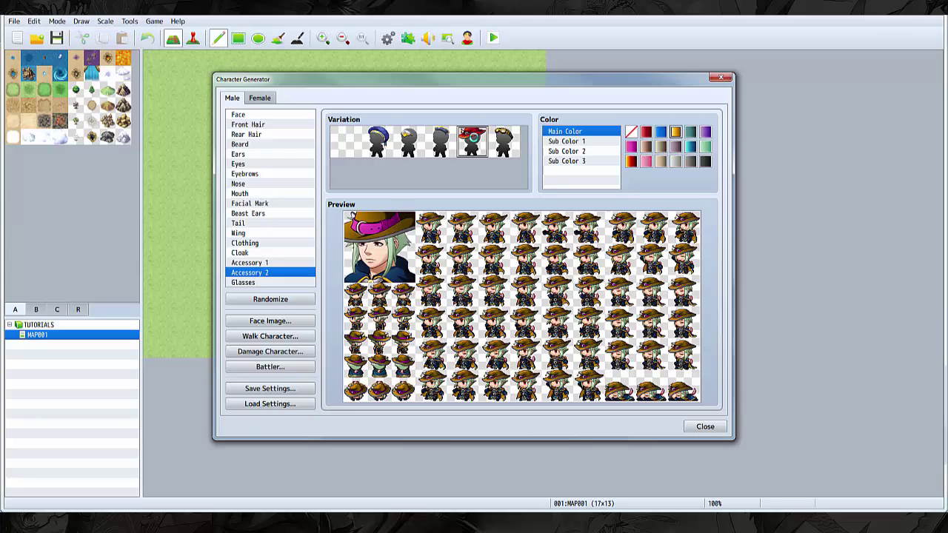
Color the hat blue with orange Sub Colors 2 and 3
left_click(660, 132)
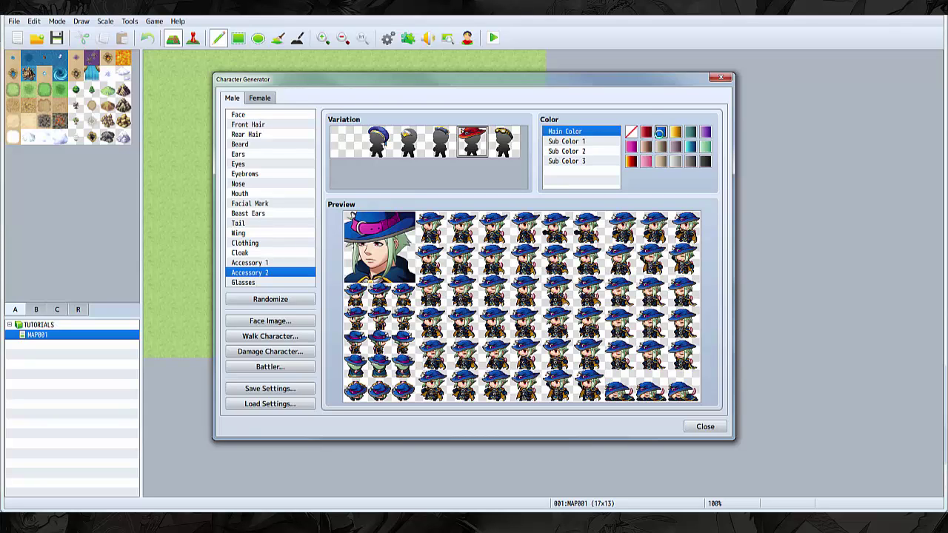
left_click(569, 140)
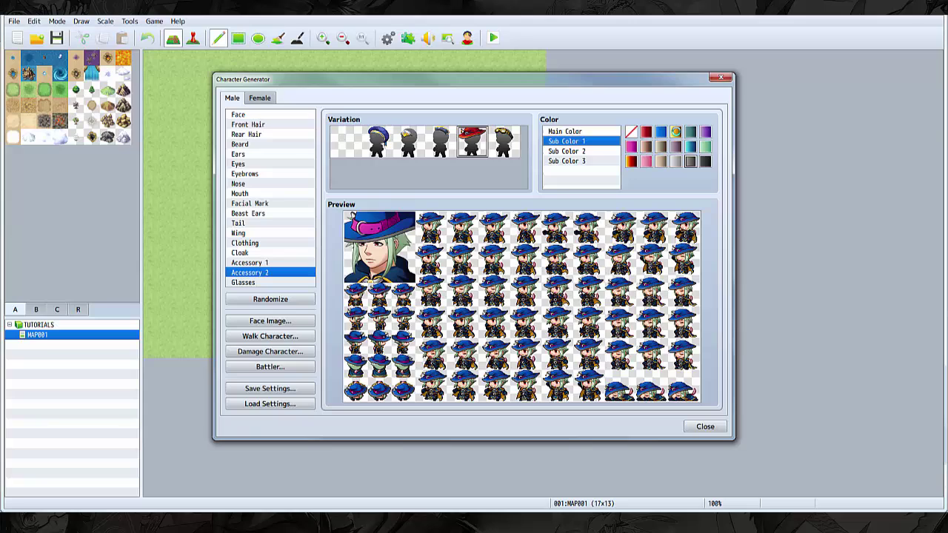
left_click(593, 151)
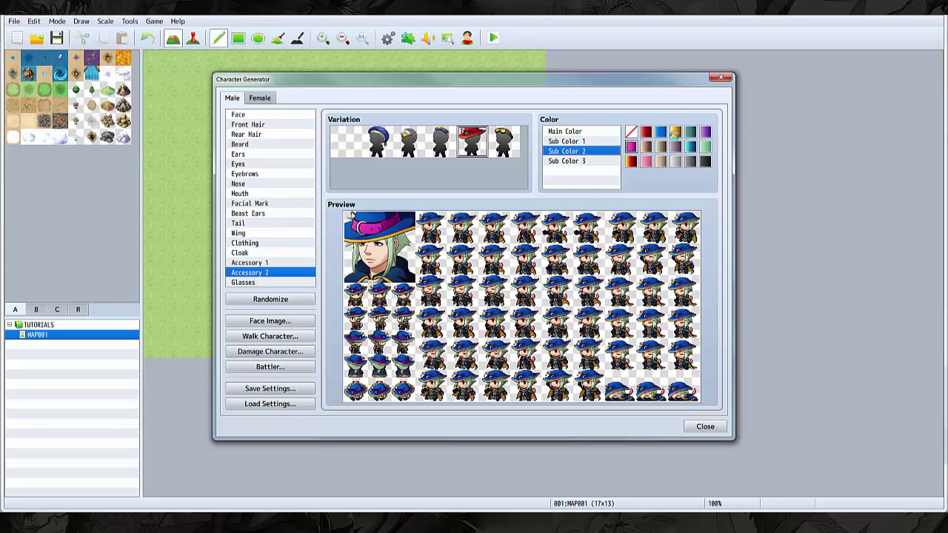
left_click(674, 133)
left_click(587, 161)
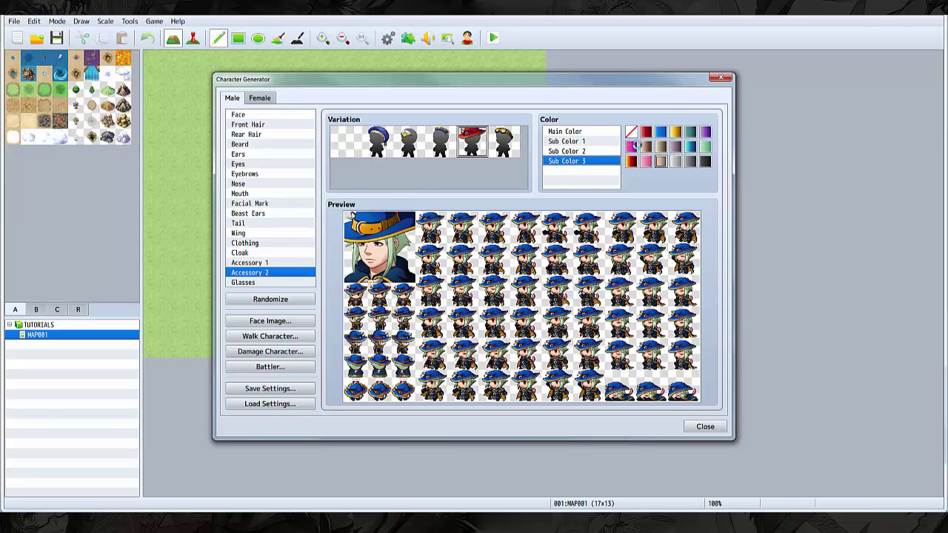
left_click(674, 132)
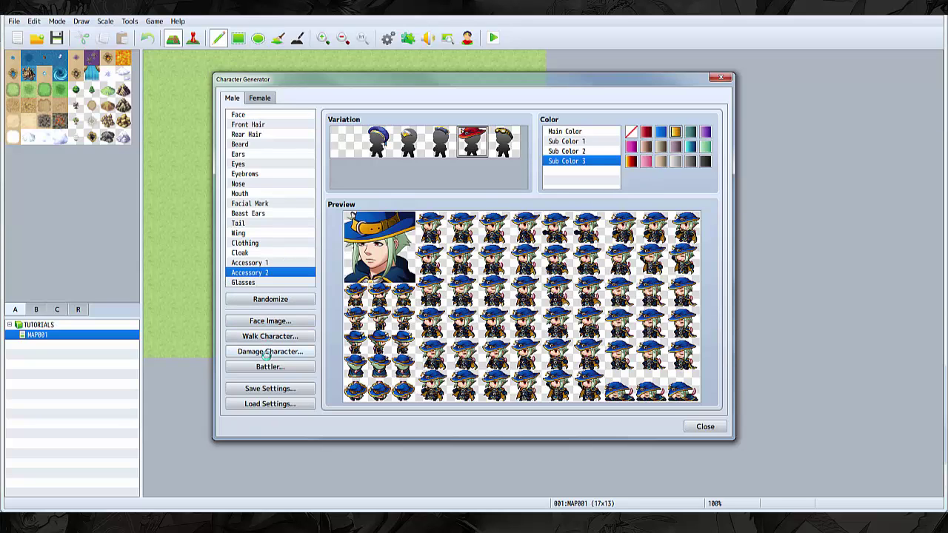
Import the saved Warrior sheet into the walk sheet and save the combined sheet over Warrior.png
left_click(263, 336)
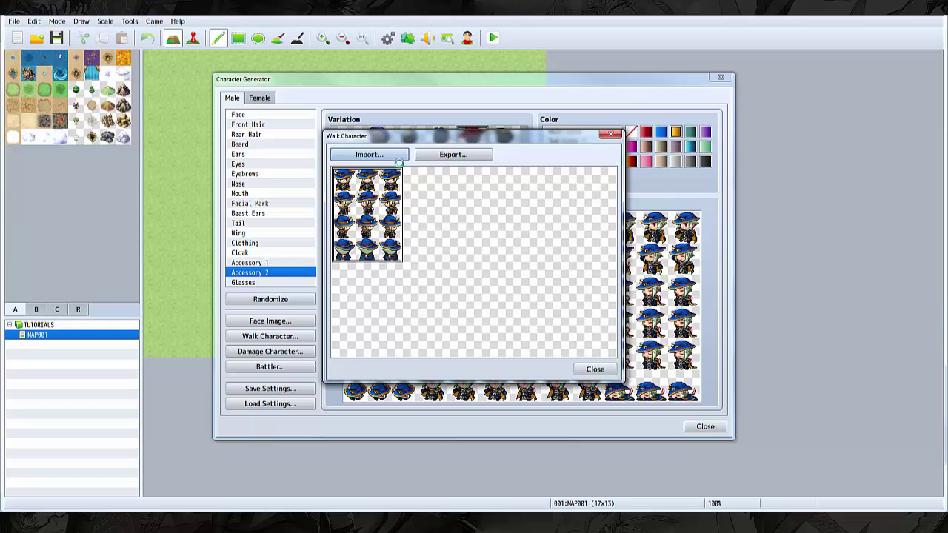
left_click(398, 158)
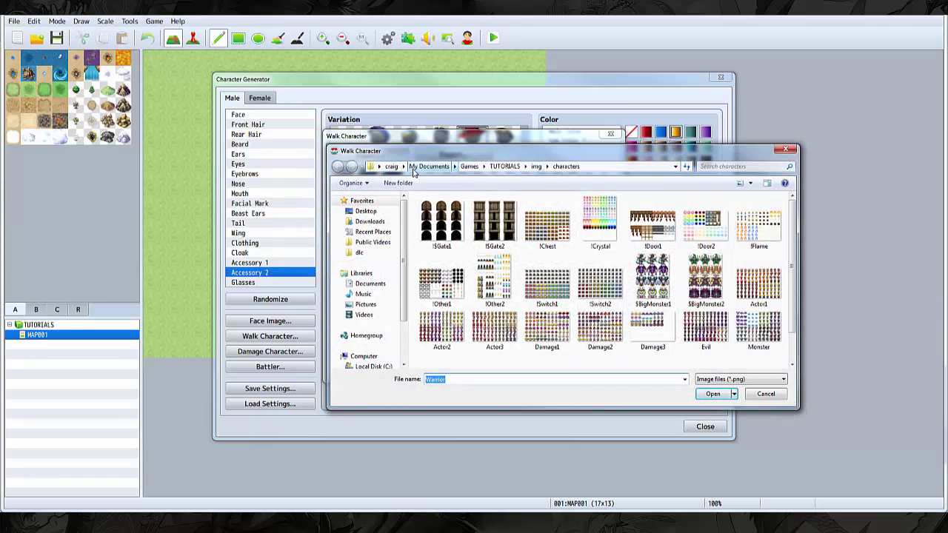
key("Return")
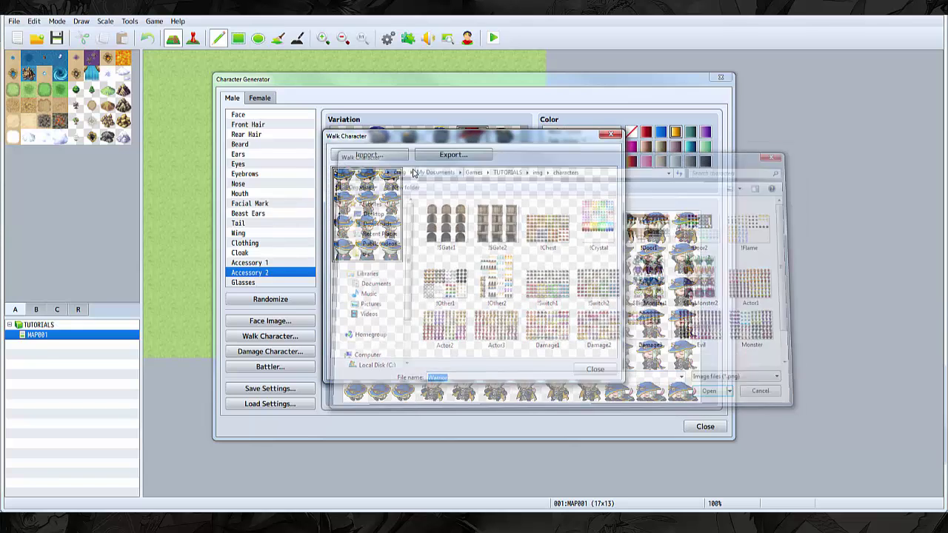
left_click(450, 155)
key("Return")
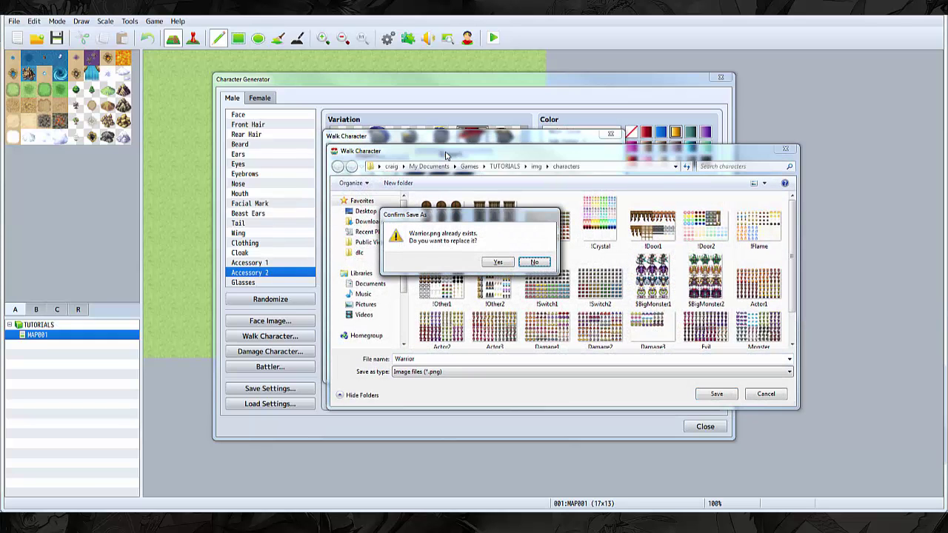
left_click(503, 262)
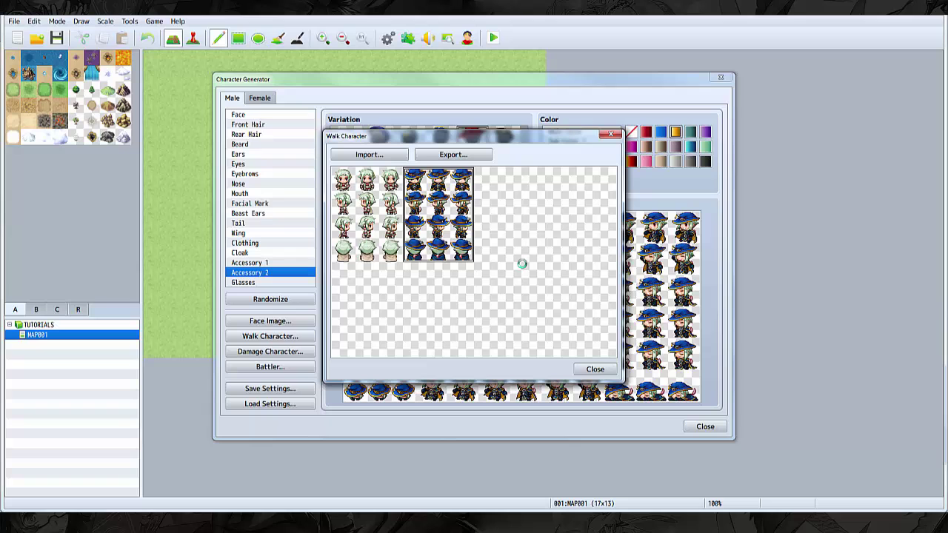
left_click(595, 368)
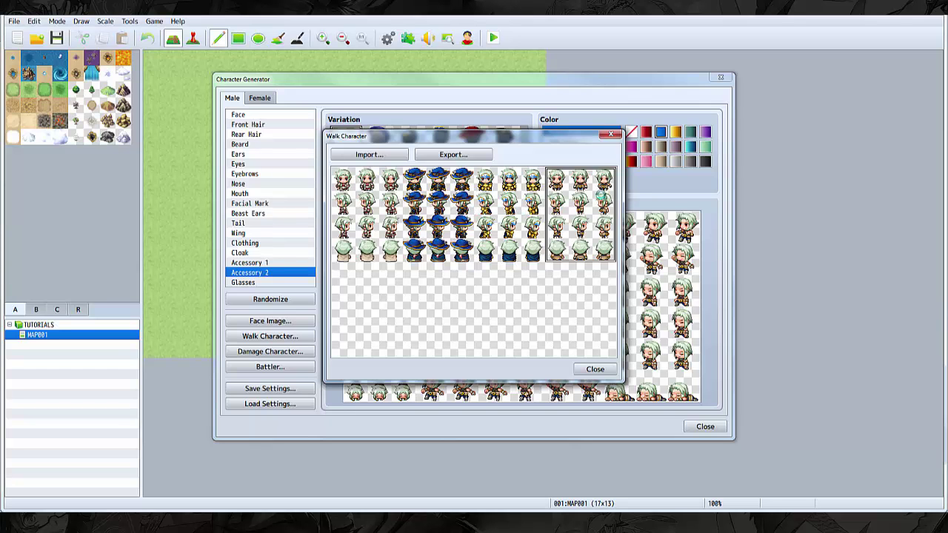
Re-export the updated walk sheet over Warrior.png and close the Character Generator
left_click(485, 158)
key("Return")
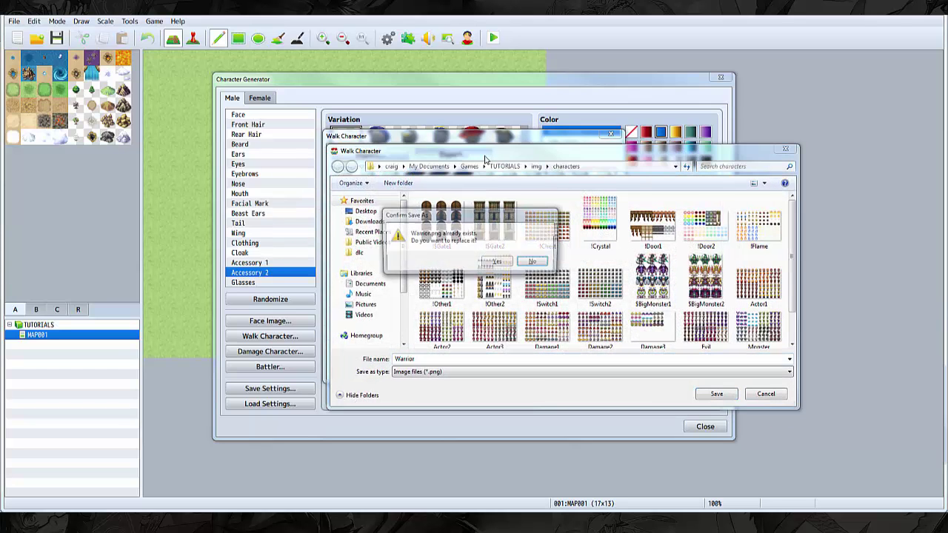
key("y")
key("Escape")
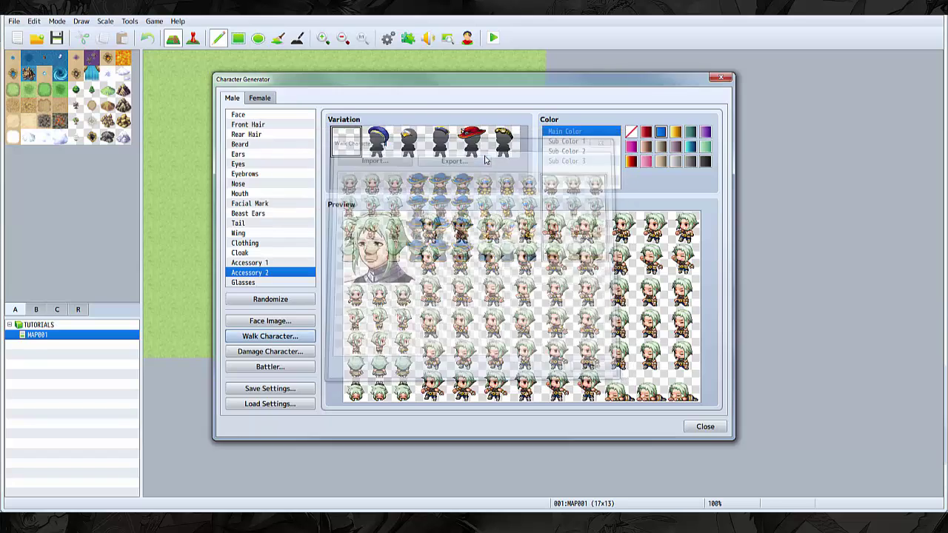
key("Escape")
Create a new event on tile 8,5 with an Autorun trigger
left_click(192, 37)
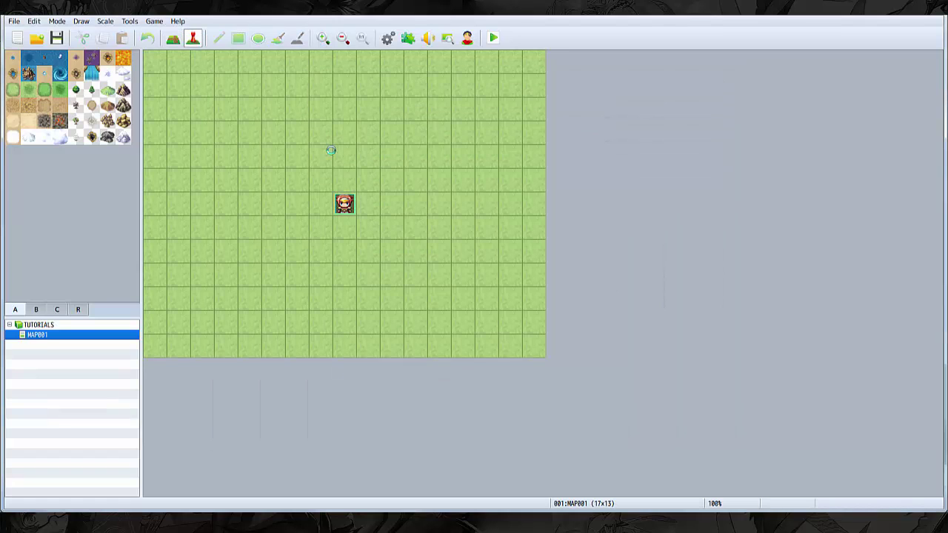
double_click(342, 183)
left_click(312, 400)
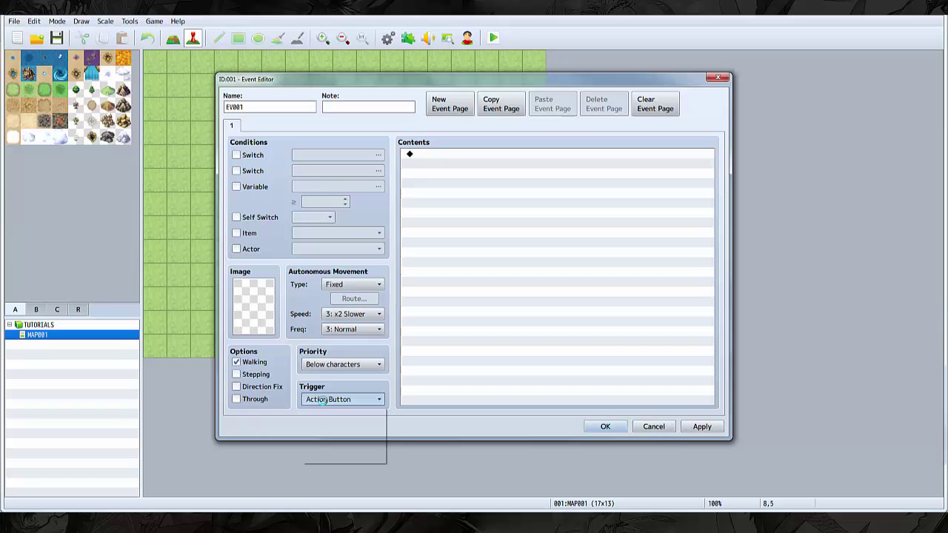
left_click(329, 447)
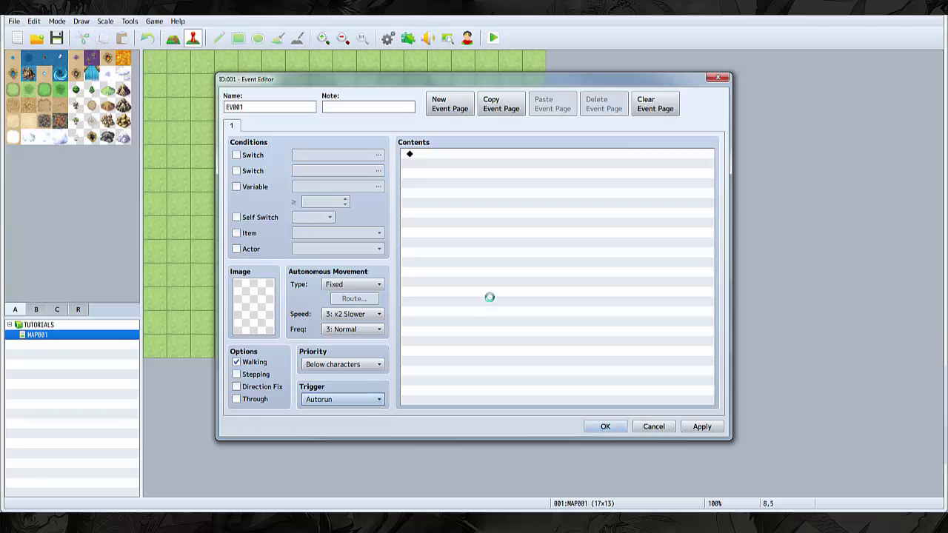
Add the message 'Choose your class' followed by choices Warrior, Mage, Dragoon and Fighter
double_click(490, 297)
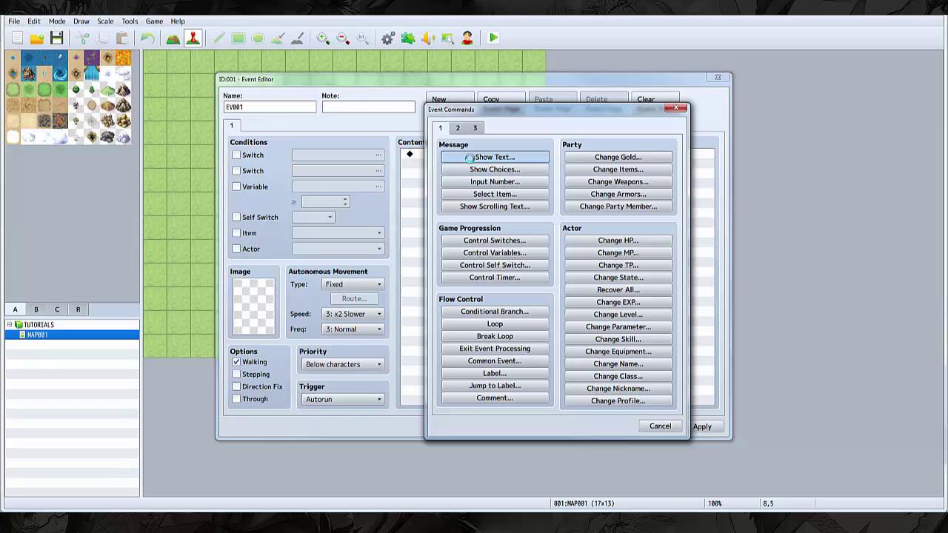
left_click(470, 157)
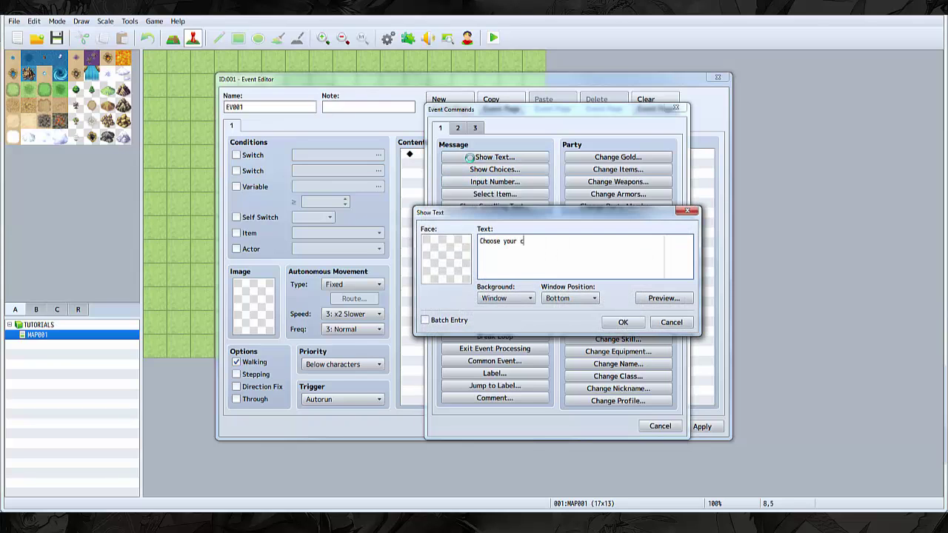
left_click(623, 322)
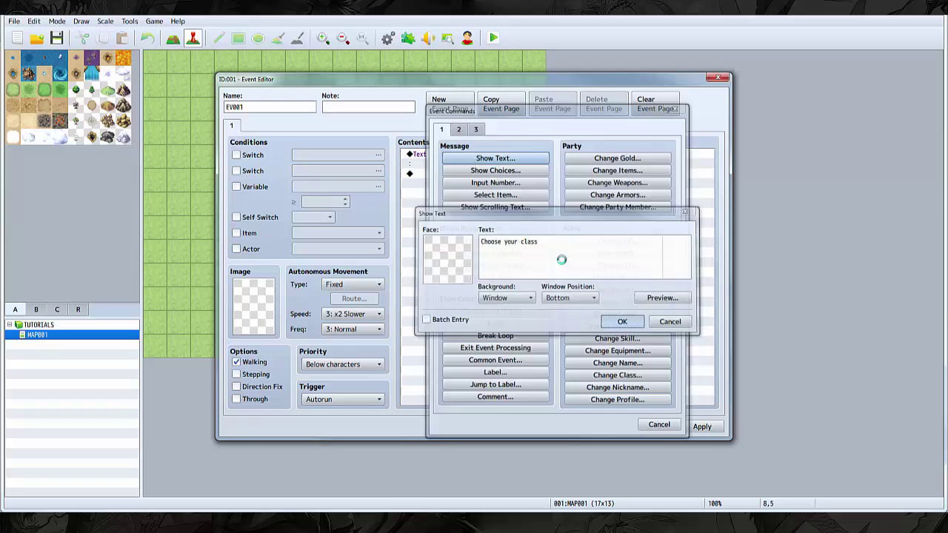
left_click(480, 171)
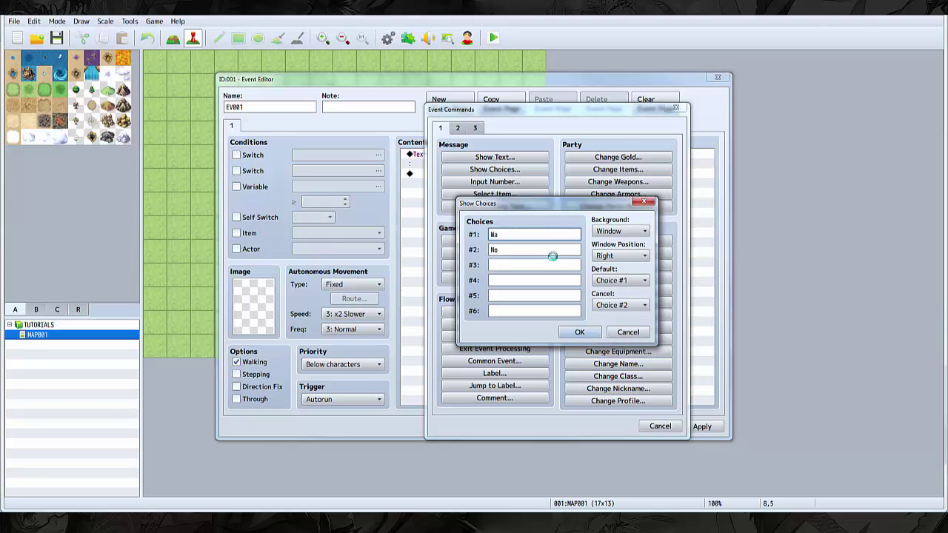
key("Tab")
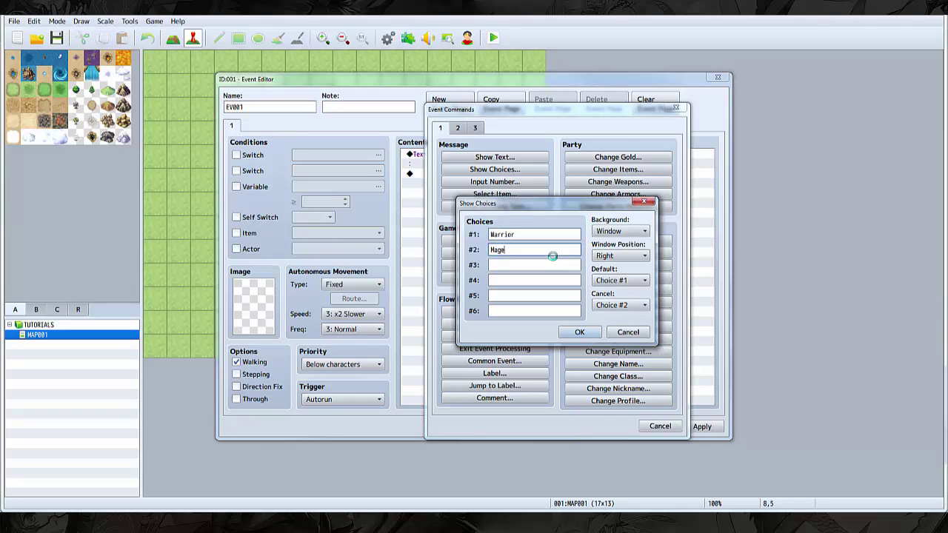
key("Tab")
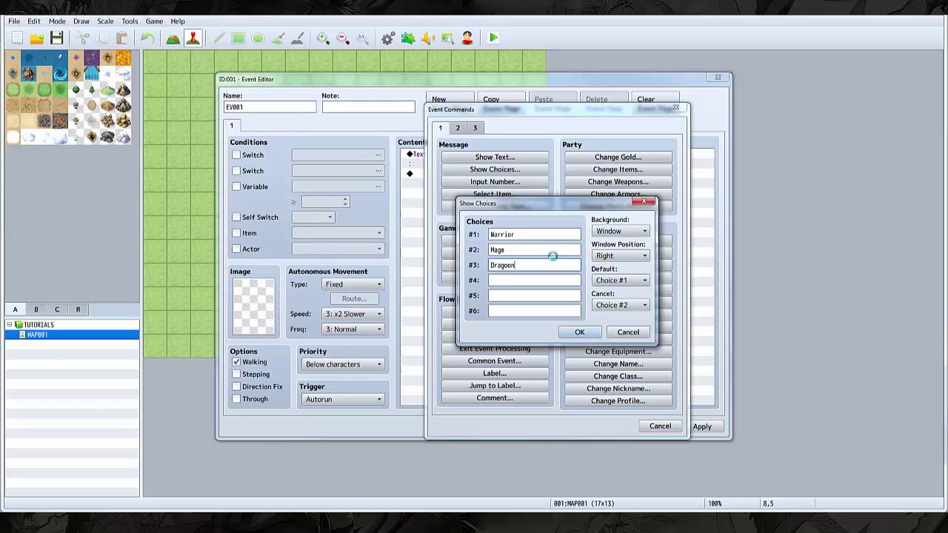
key("Tab")
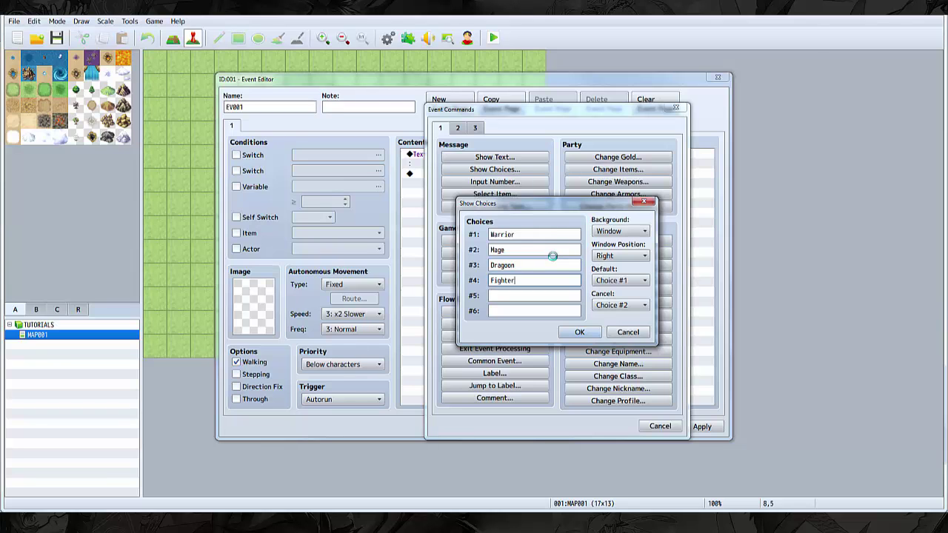
key("Return")
double_click(511, 201)
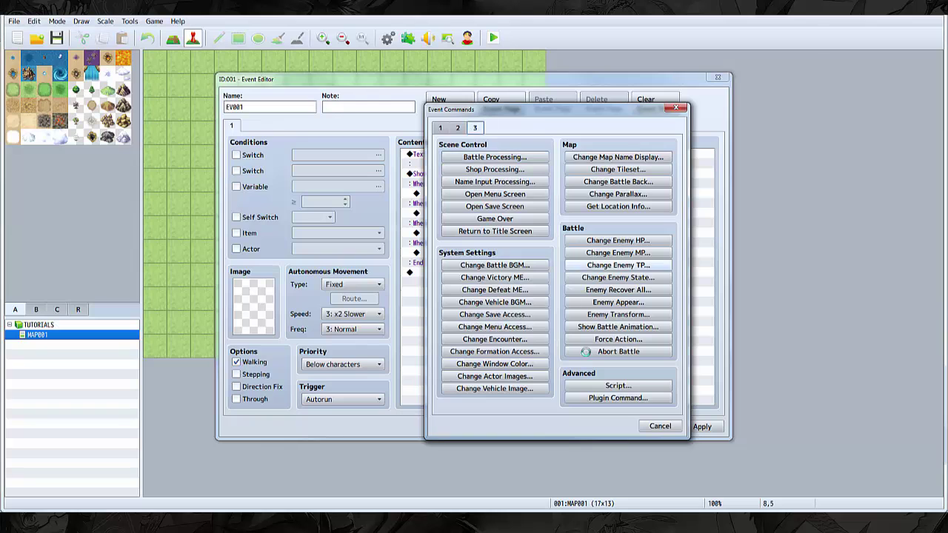
Under When Warrior, change the actor's walking sprite to Warrior sheet index 0
left_click(518, 376)
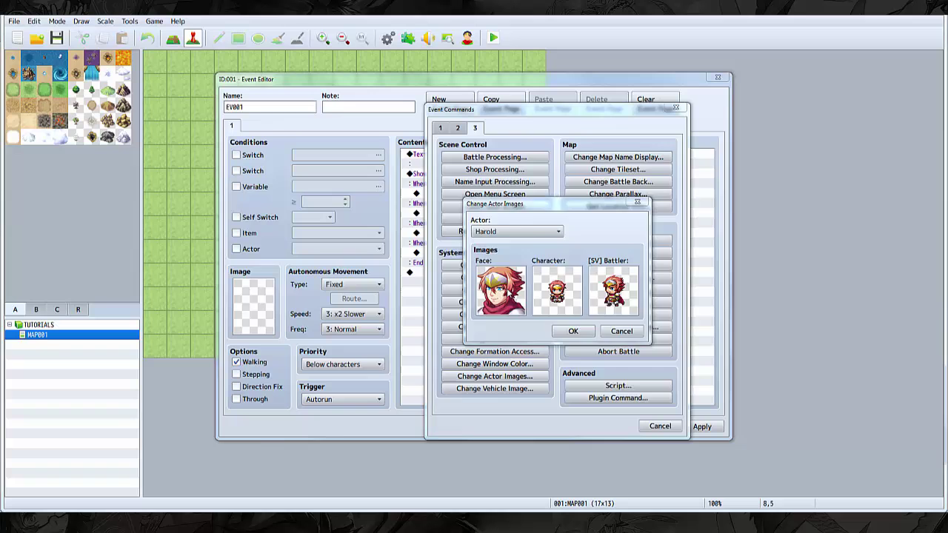
double_click(501, 290)
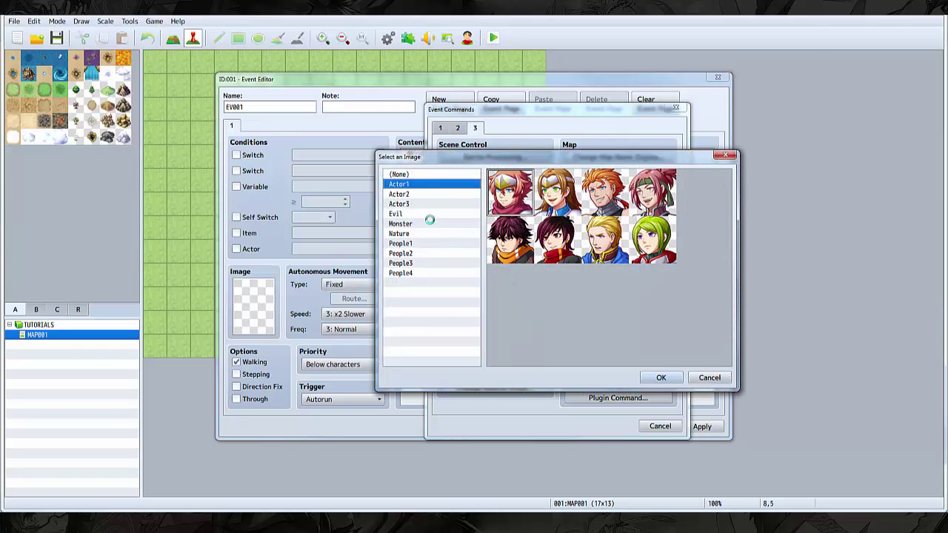
key("Return")
double_click(558, 290)
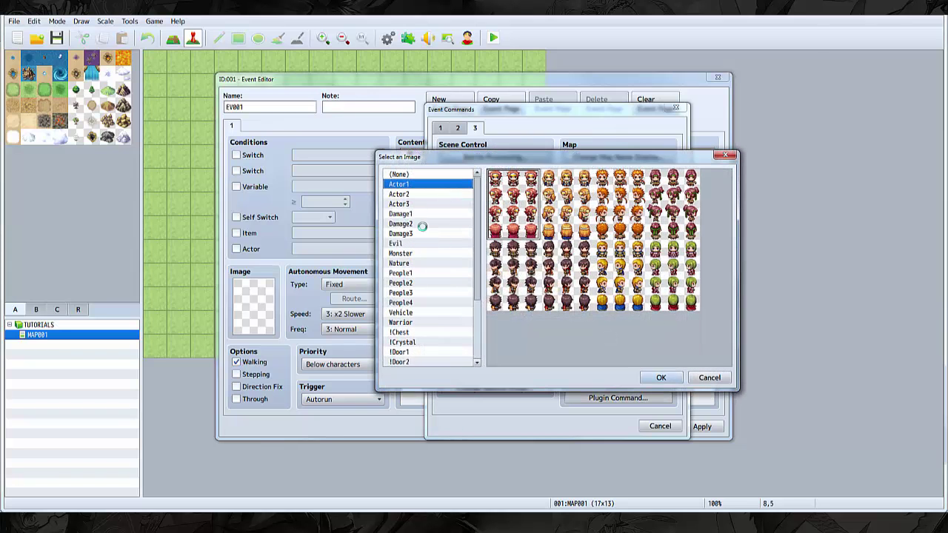
key("Down")
key("Down")
key("Down")
key("Down")
key("Down")
key("Down")
key("Down")
key("Down")
key("Down")
key("Down")
key("Down")
key("Down")
key("Down")
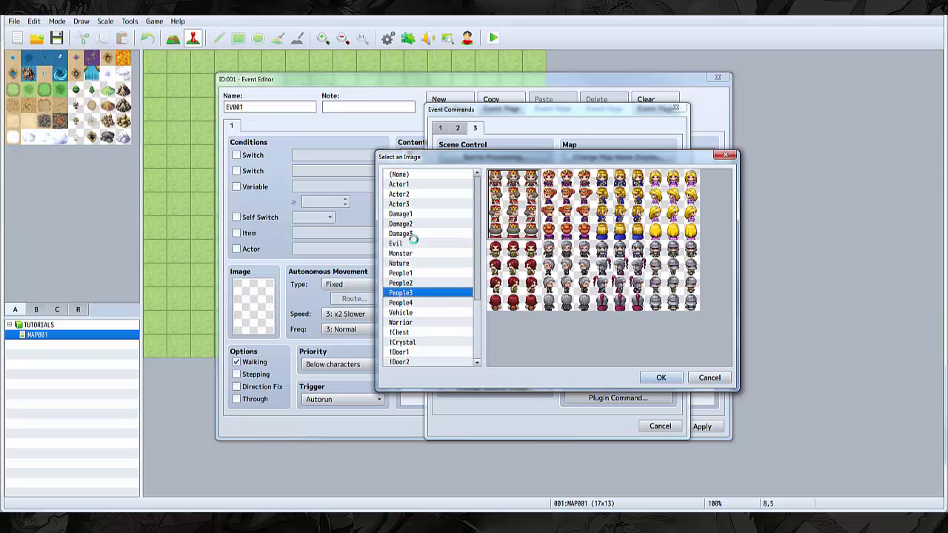
key("Down")
key("Up")
key("Down")
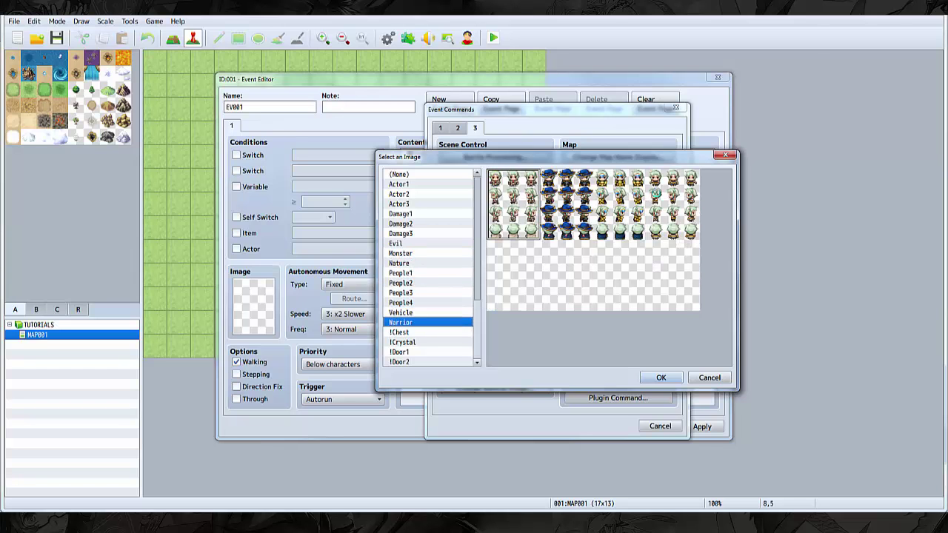
key("Return")
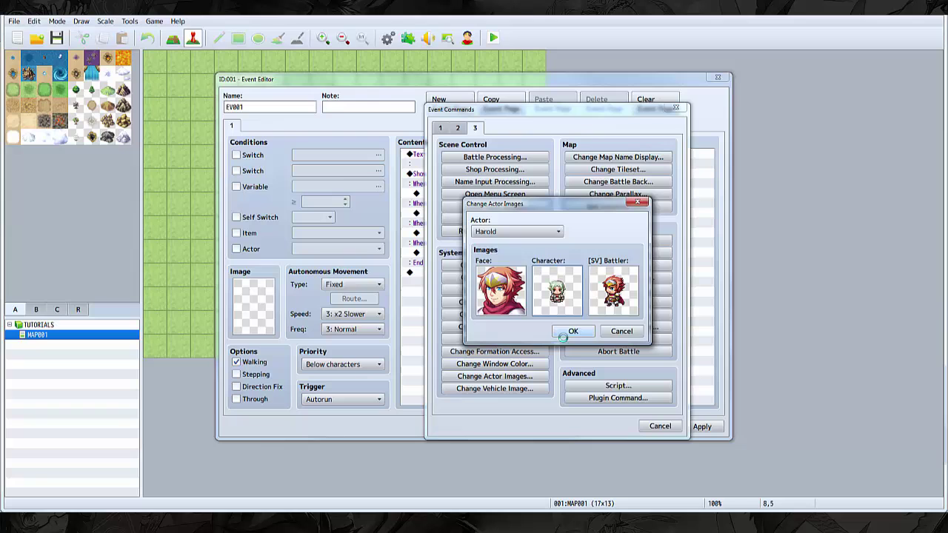
left_click(573, 331)
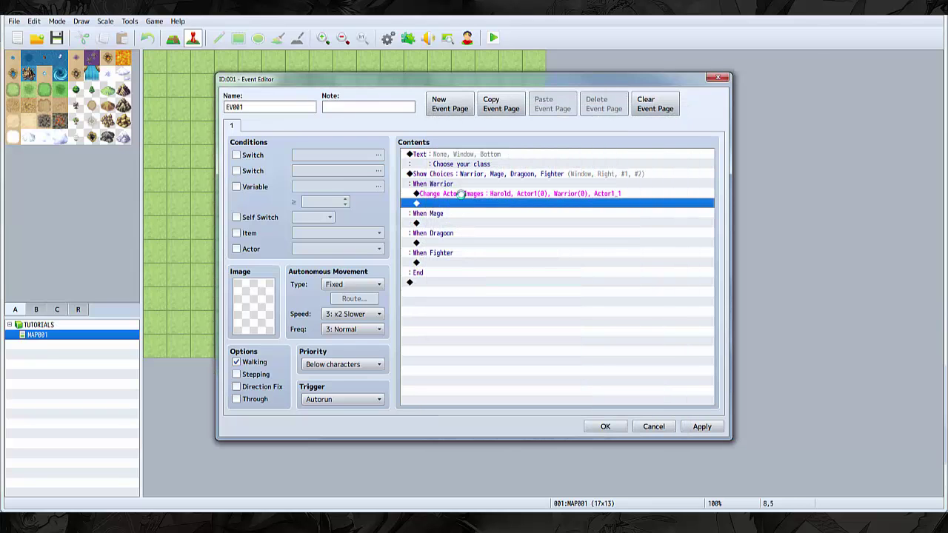
Copy the image command into the Mage branch, switching to the blue-hatted Warrior figure 1
left_click(460, 193)
key("ctrl+c")
left_click(455, 223)
key("ctrl+v")
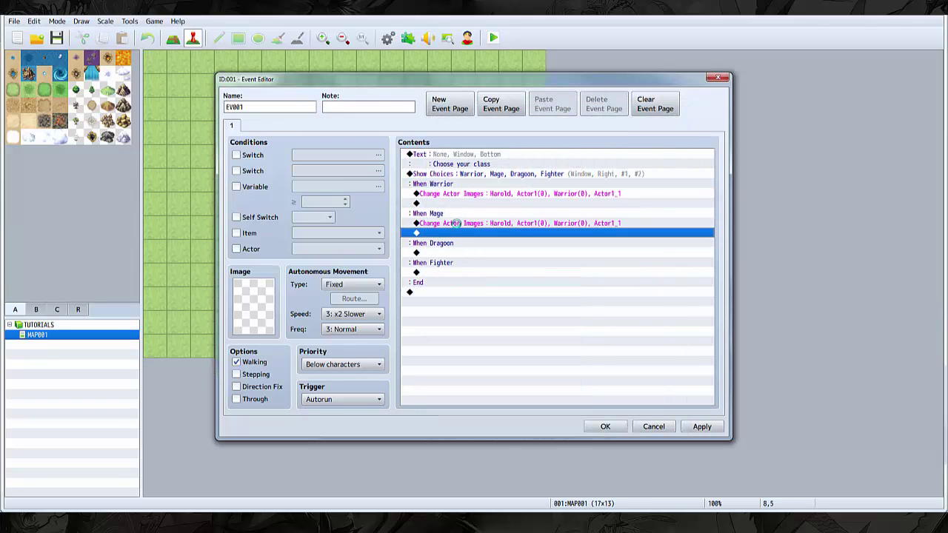
double_click(455, 223)
double_click(556, 285)
double_click(561, 222)
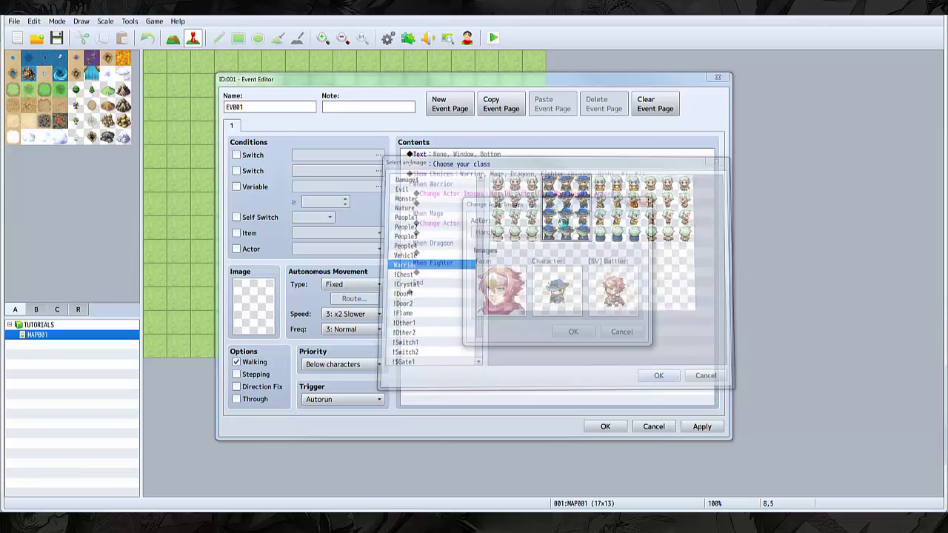
left_click(571, 331)
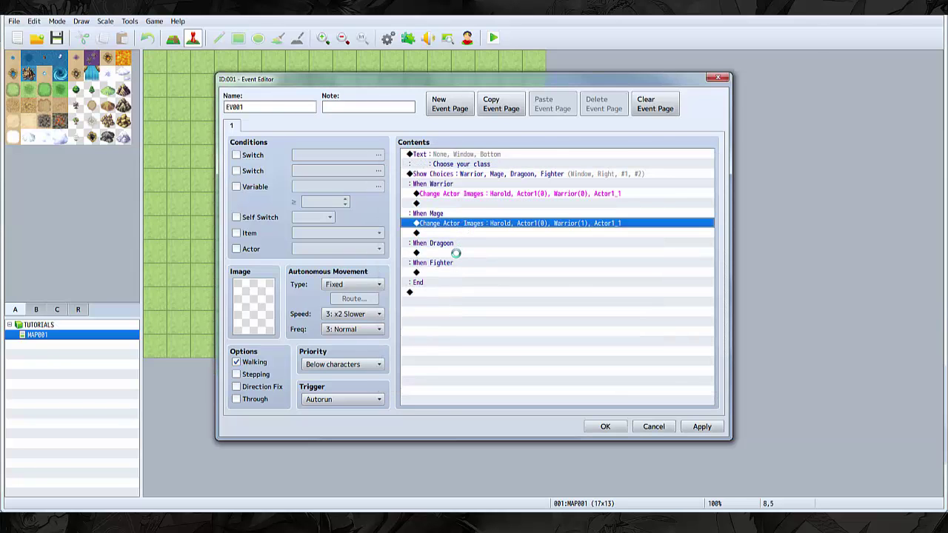
Paste the image command under Dragoon and Fighter, using Warrior figures 2 and 3
left_click(455, 252)
key("ctrl+v")
double_click(456, 253)
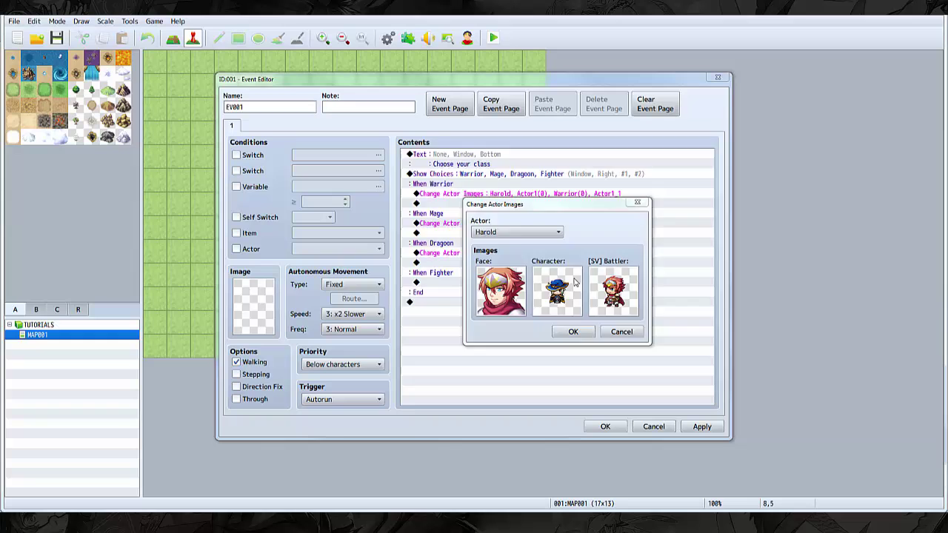
double_click(575, 282)
double_click(612, 209)
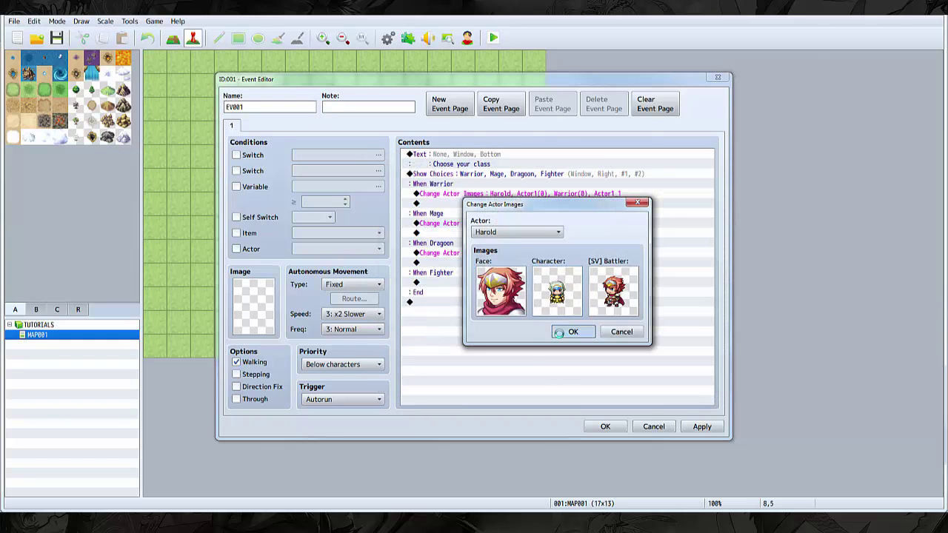
left_click(560, 332)
left_click(473, 282)
key("ctrl+v")
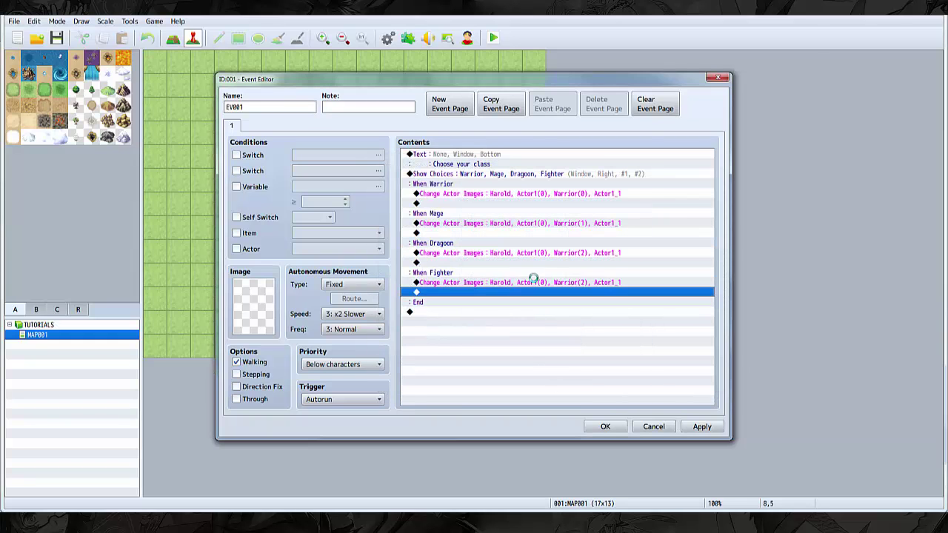
double_click(523, 282)
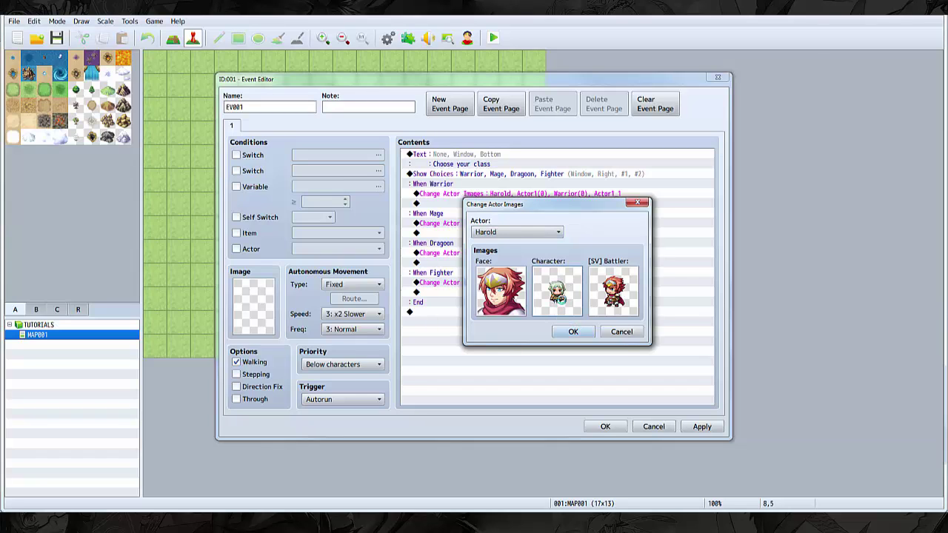
left_click(572, 332)
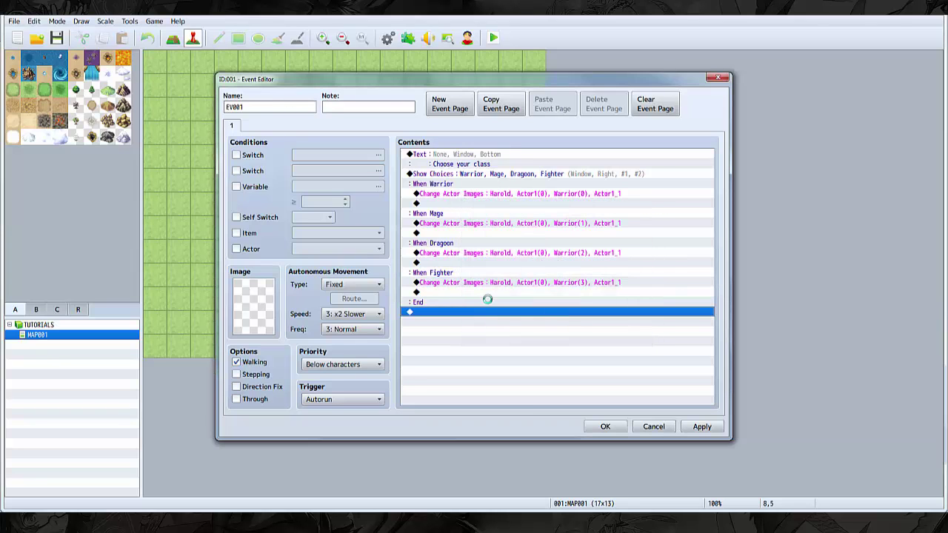
Under When Warrior, add Change Class setting Harold's class to Warrior
double_click(452, 203)
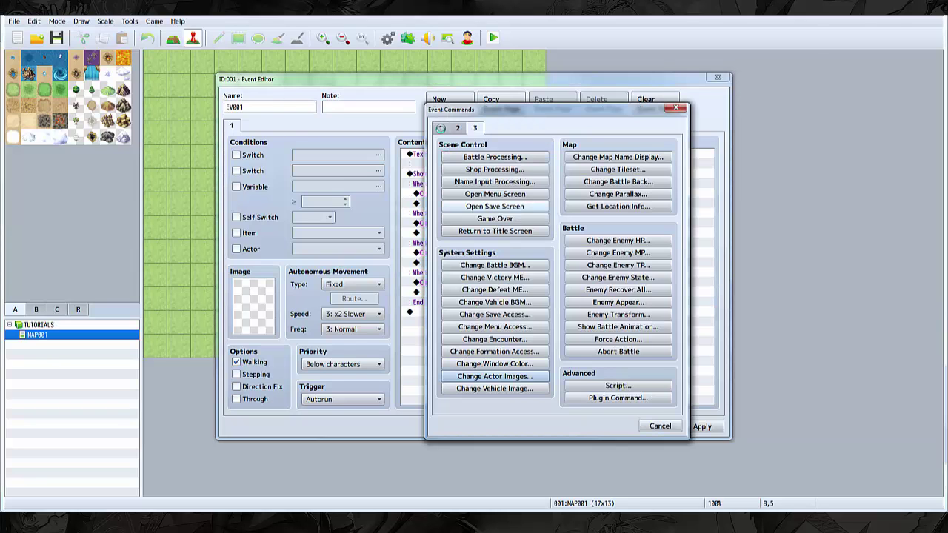
left_click(617, 376)
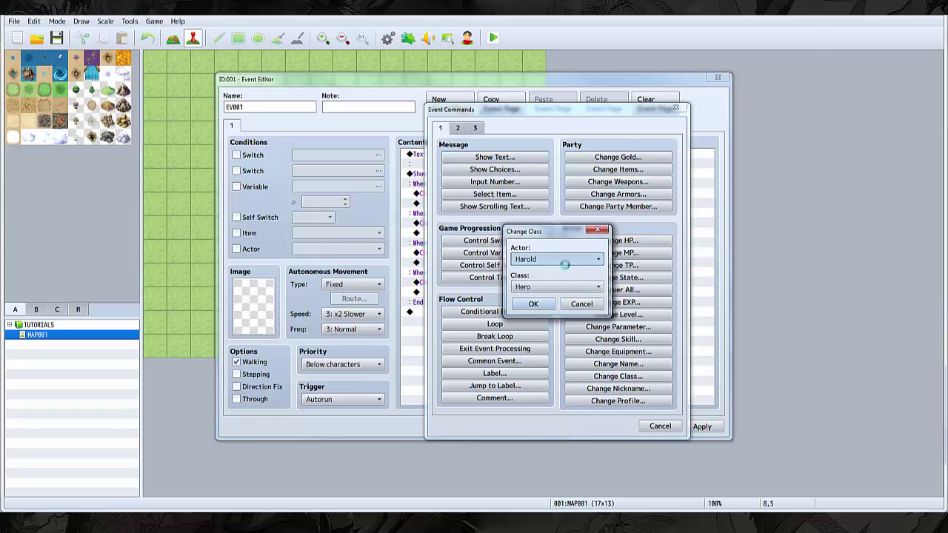
left_click(553, 288)
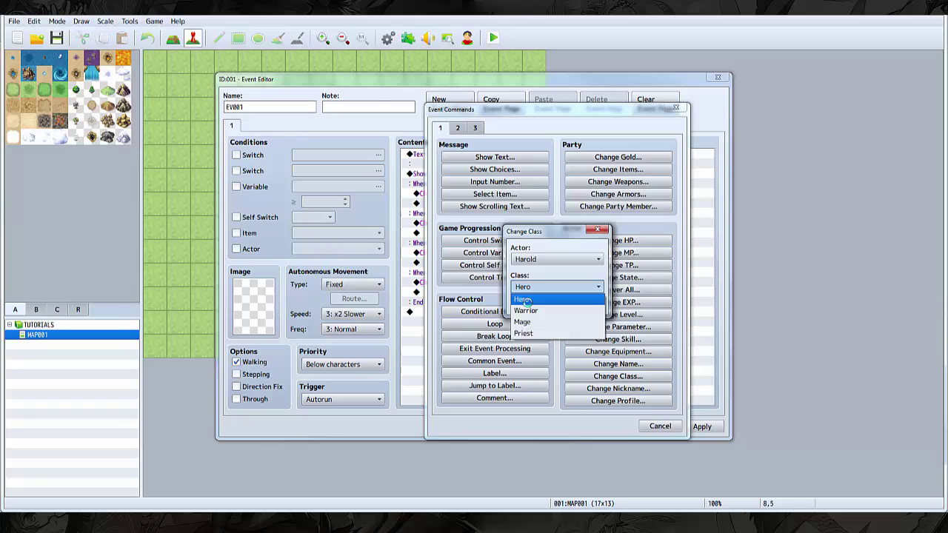
left_click(523, 300)
left_click(533, 286)
left_click(526, 310)
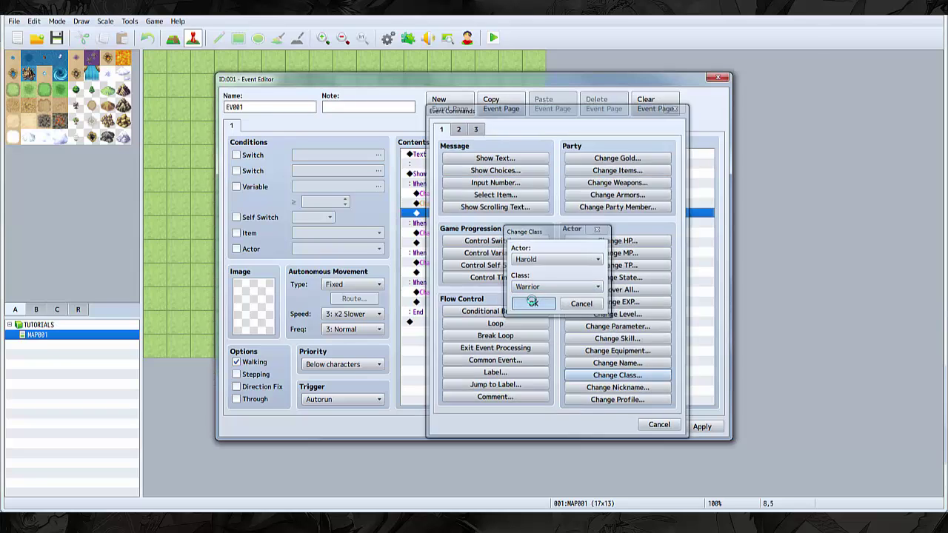
left_click(532, 302)
Copy the Change Class line into the Mage branch and set it to Mage
left_click(471, 202)
key("ctrl+c")
left_click(469, 232)
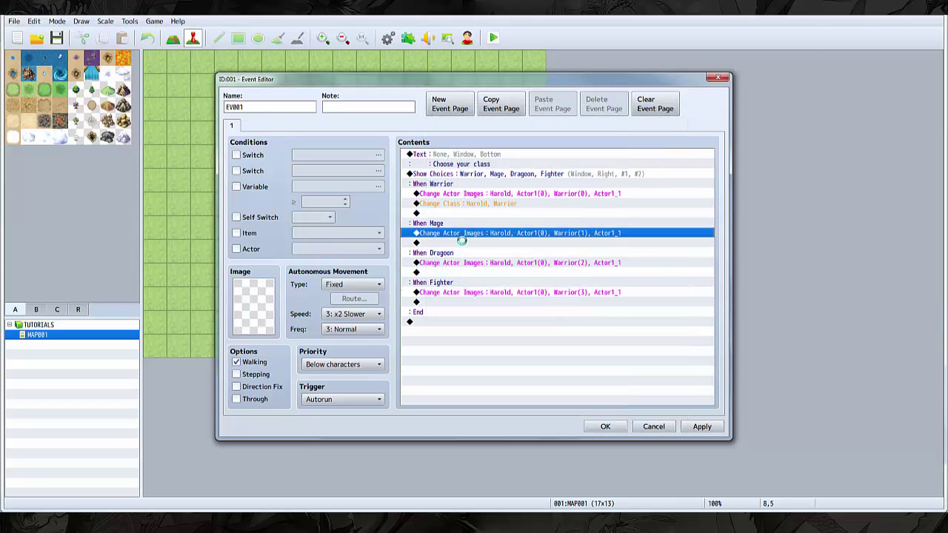
left_click(466, 242)
key("ctrl+v")
left_click(457, 243)
double_click(548, 243)
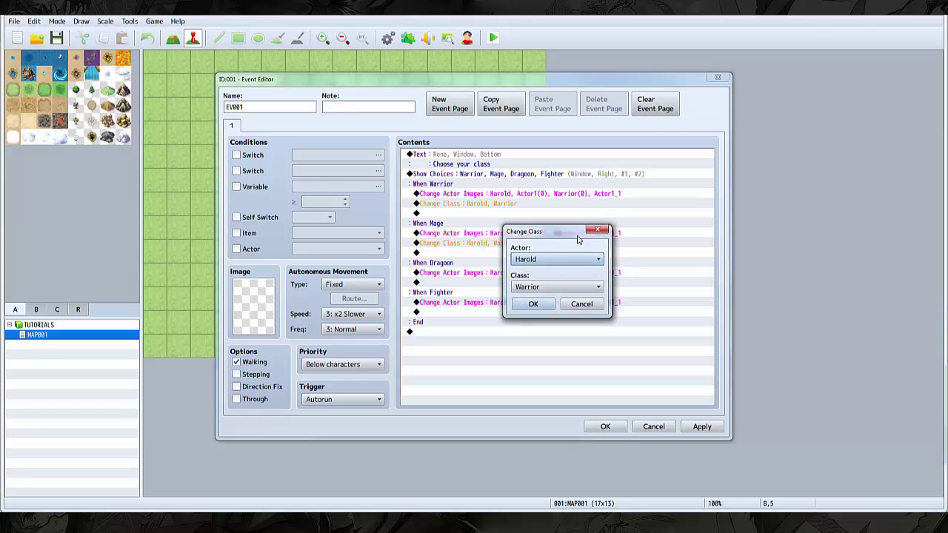
left_click(555, 287)
left_click(547, 322)
left_click(532, 302)
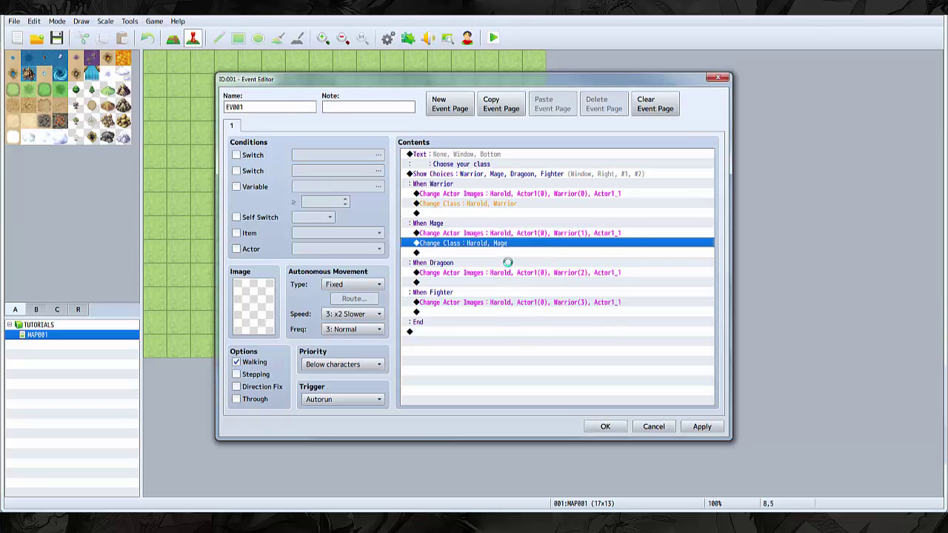
Paste a Change Class line into the Dragoon branch, set to Hero
key("ctrl+c")
left_click(488, 282)
key("ctrl+v")
left_click(492, 282)
double_click(492, 282)
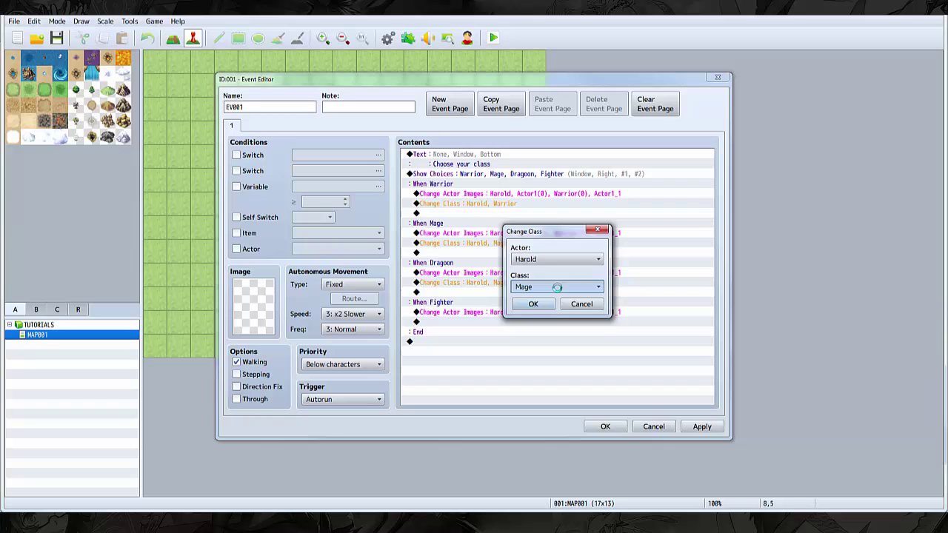
left_click(557, 286)
left_click(541, 301)
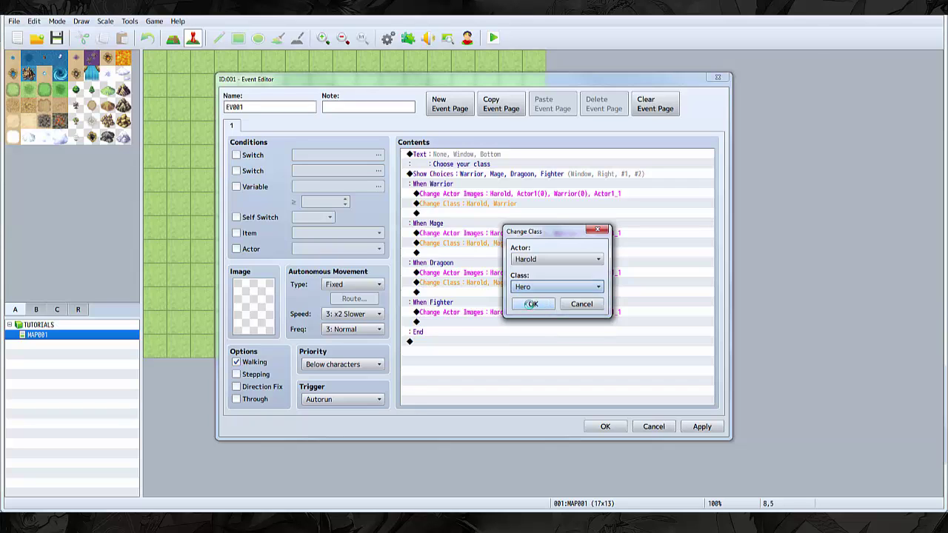
left_click(531, 304)
Paste a Change Class line into the Fighter branch, set to Priest
left_click(474, 323)
key("ctrl+v")
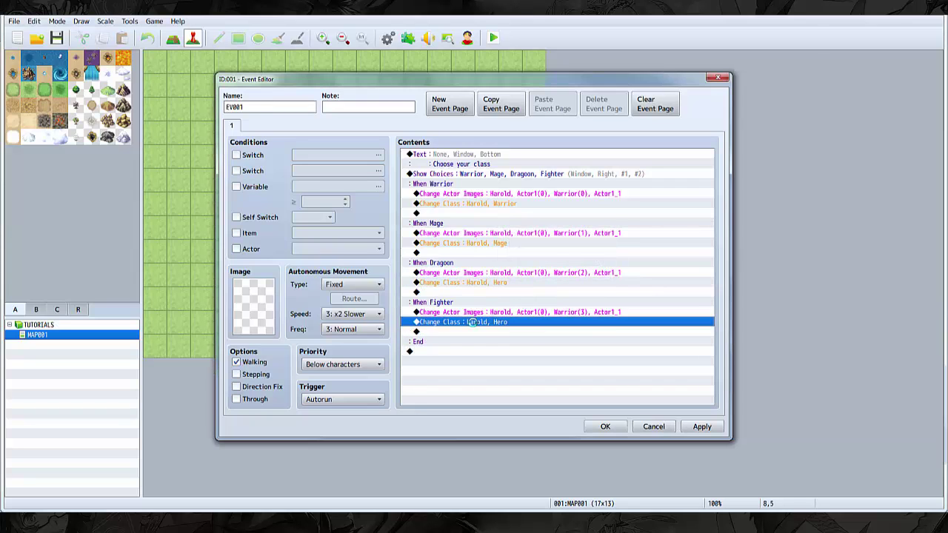
double_click(474, 322)
left_click(574, 286)
left_click(561, 332)
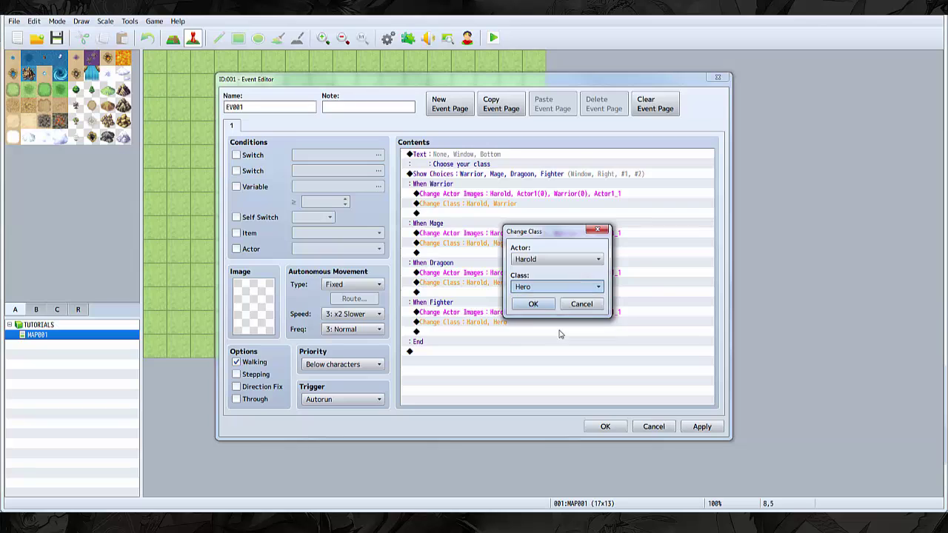
left_click(533, 304)
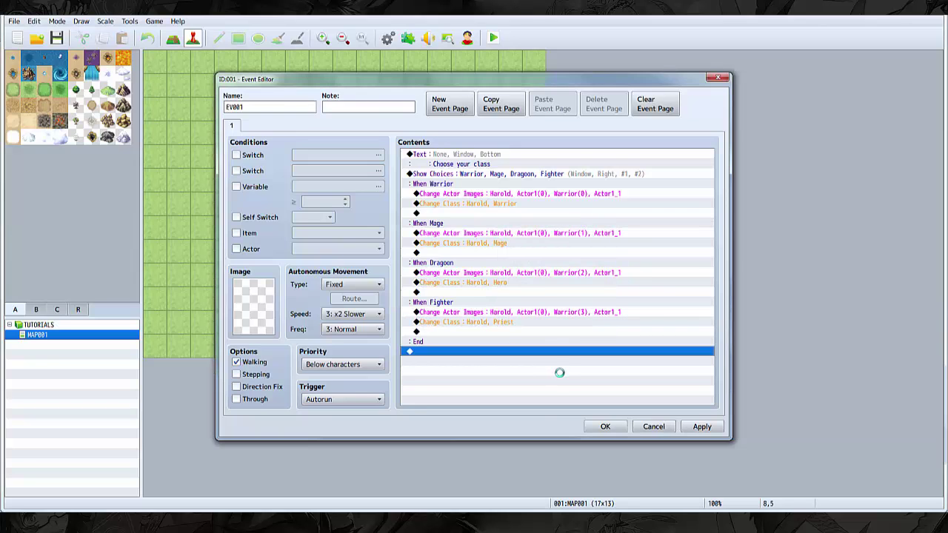
Give EV001 an Action Button trigger and the red-haired Actor3 graphic, then confirm the event
left_click(382, 402)
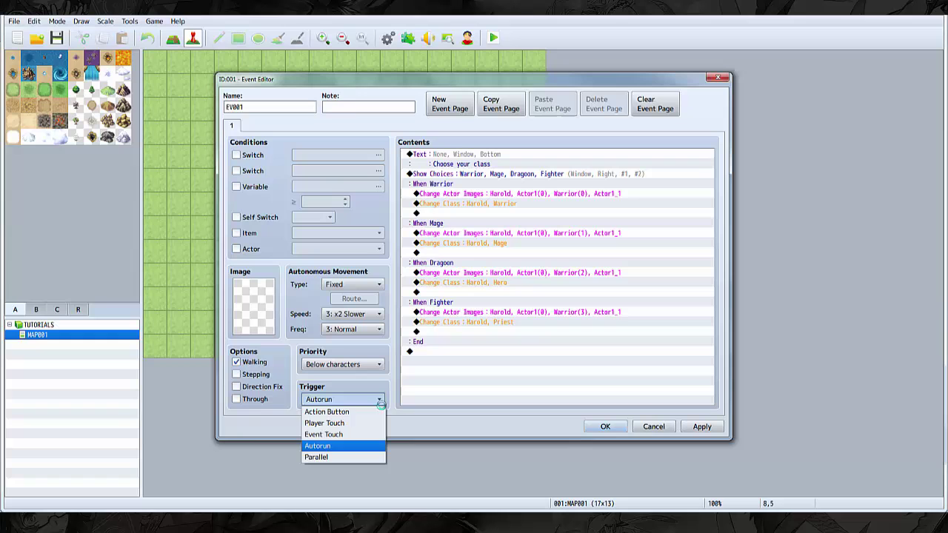
left_click(334, 411)
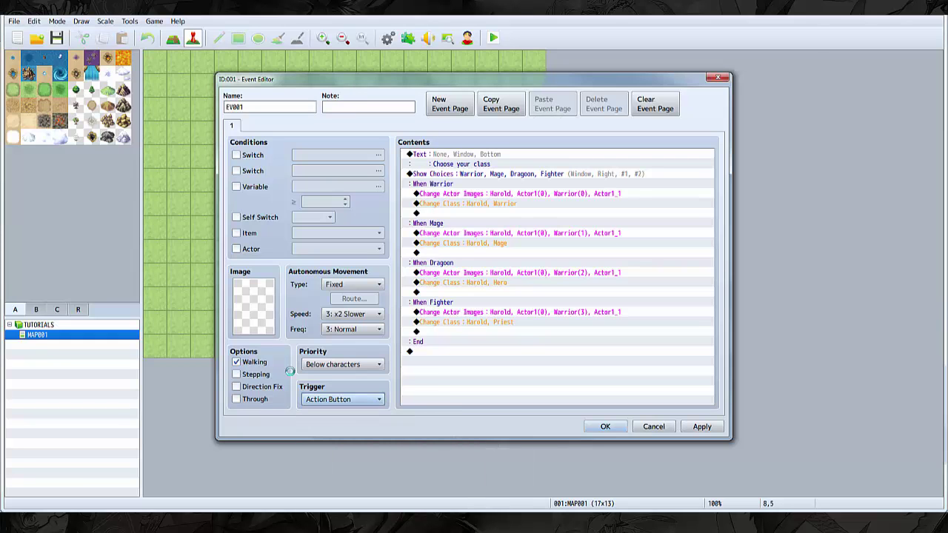
double_click(251, 306)
left_click(348, 200)
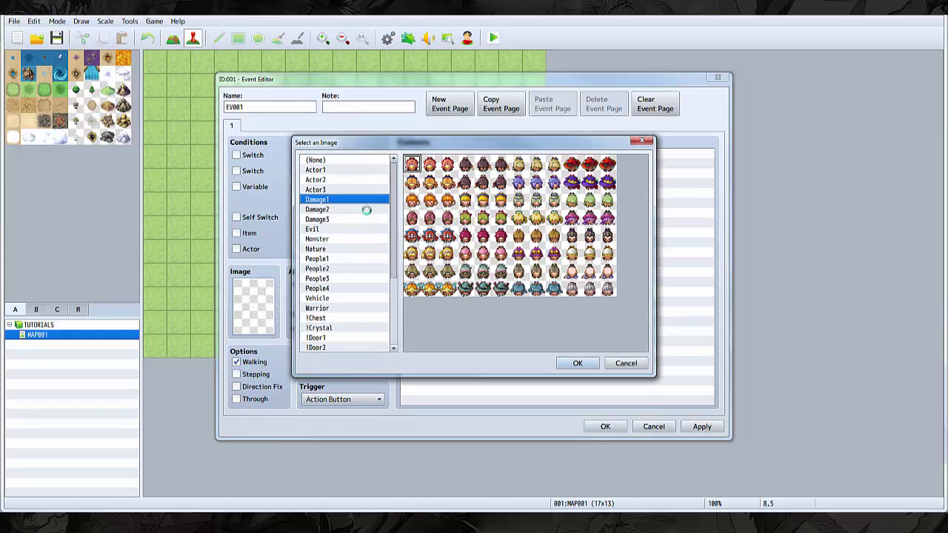
key("Up")
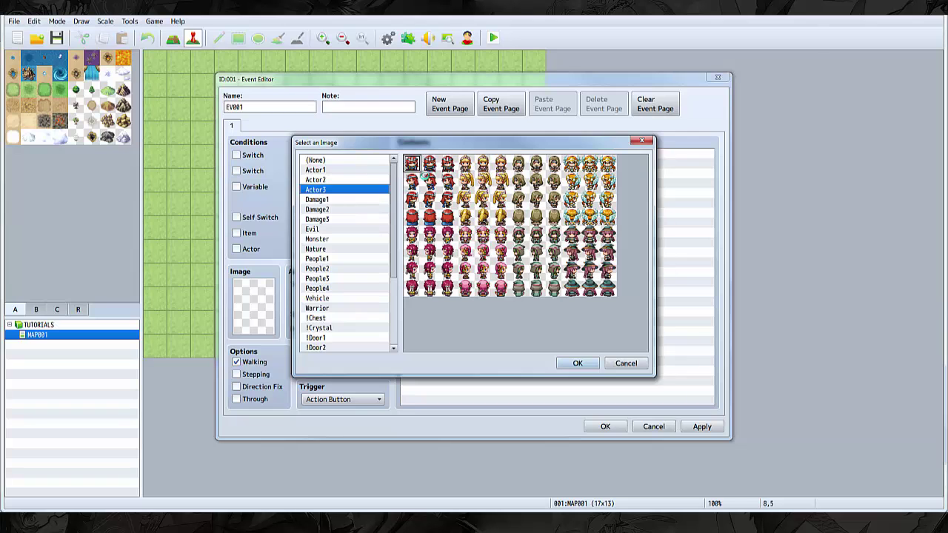
double_click(413, 164)
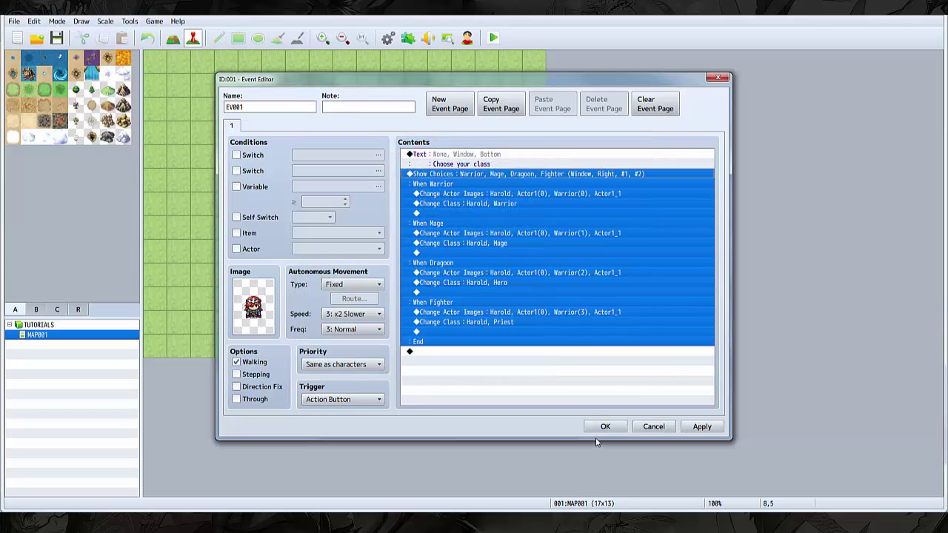
left_click(597, 432)
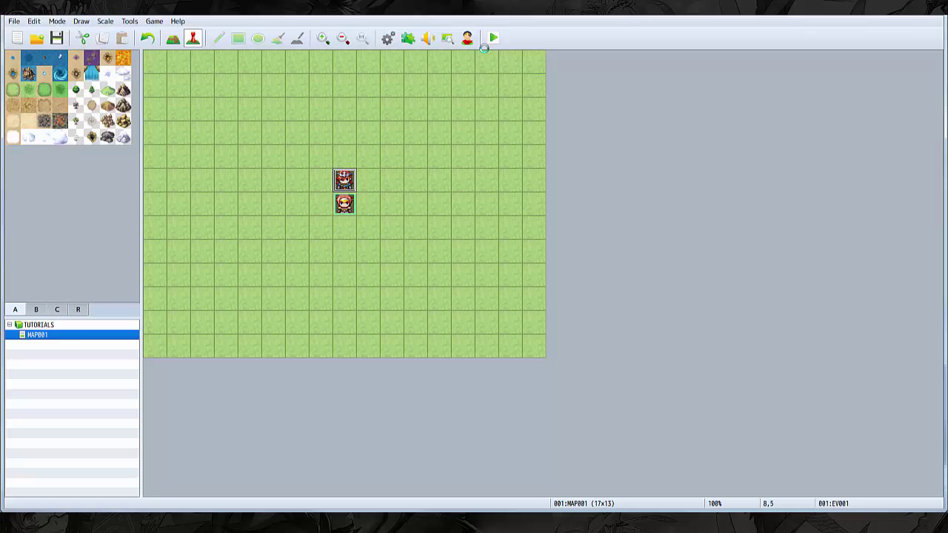
Save the project, start a new playtest game, pick Warrior and check the party menu
left_click(492, 39)
left_click(433, 284)
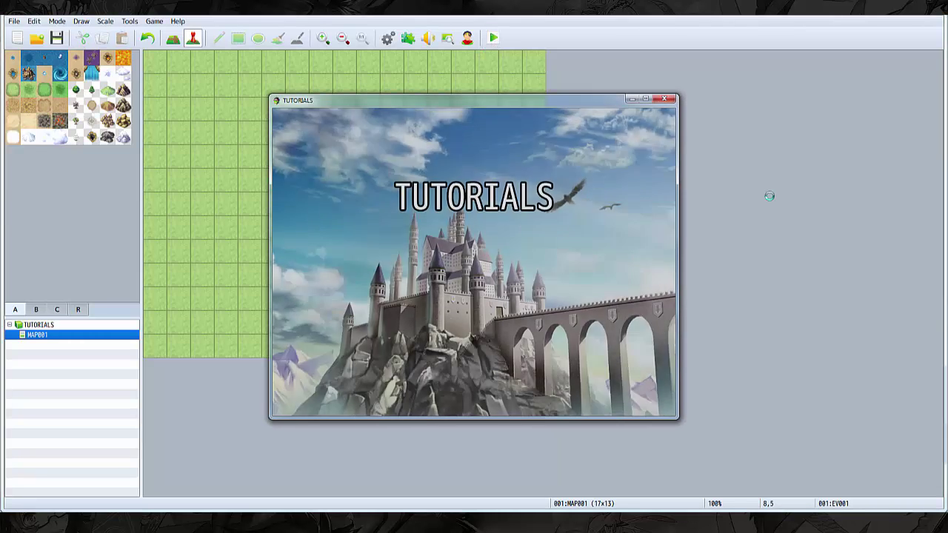
key("Return")
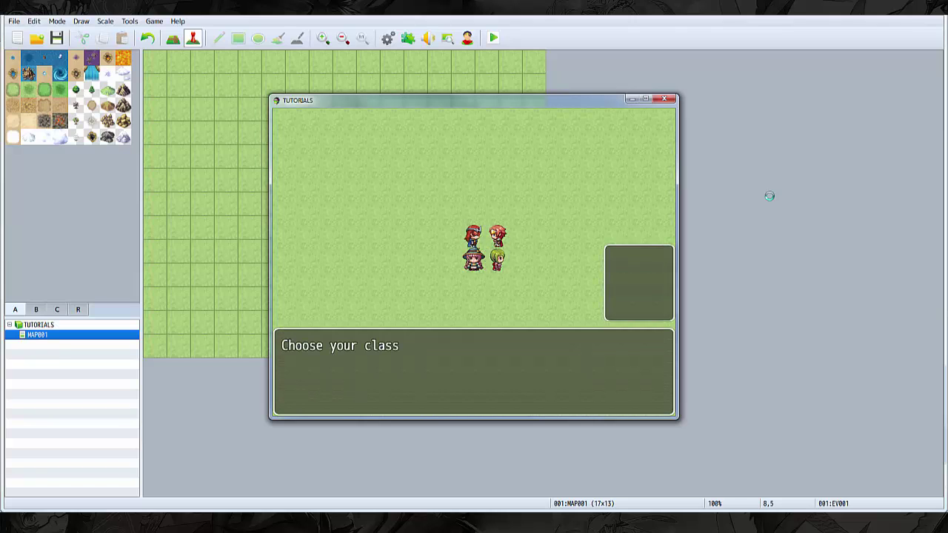
key("Return")
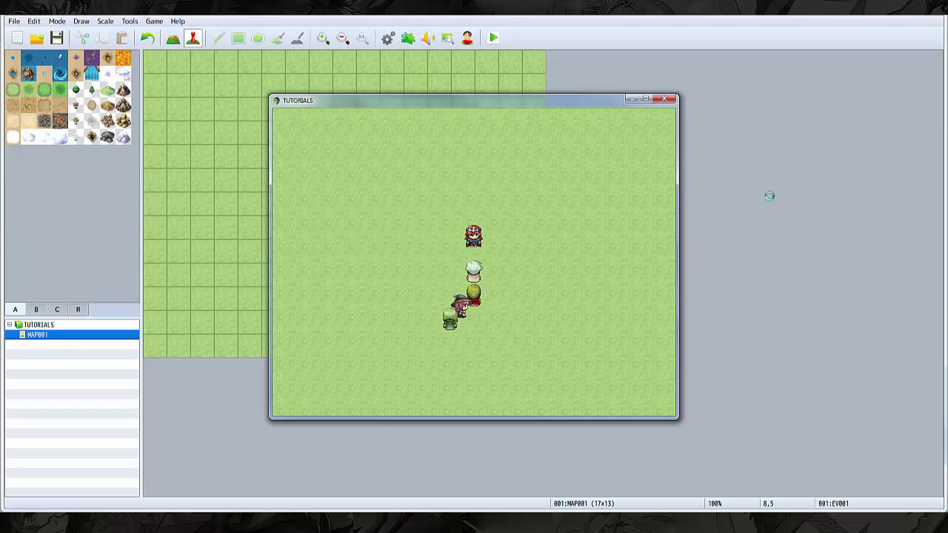
key("Return")
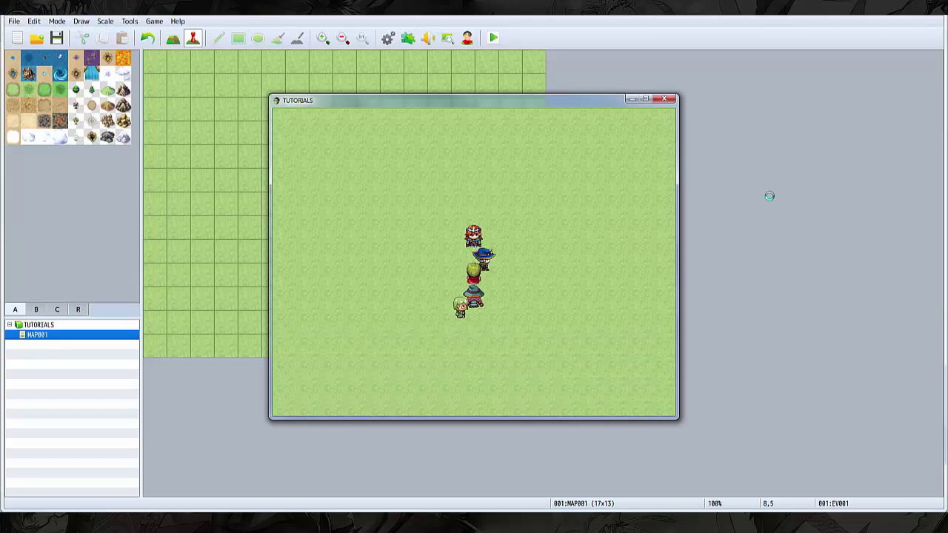
key("Escape")
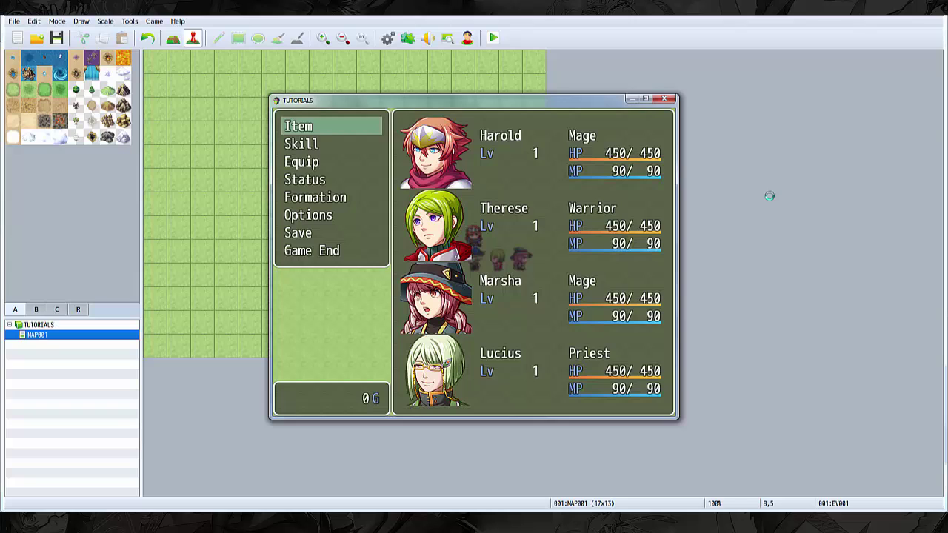
key("Escape")
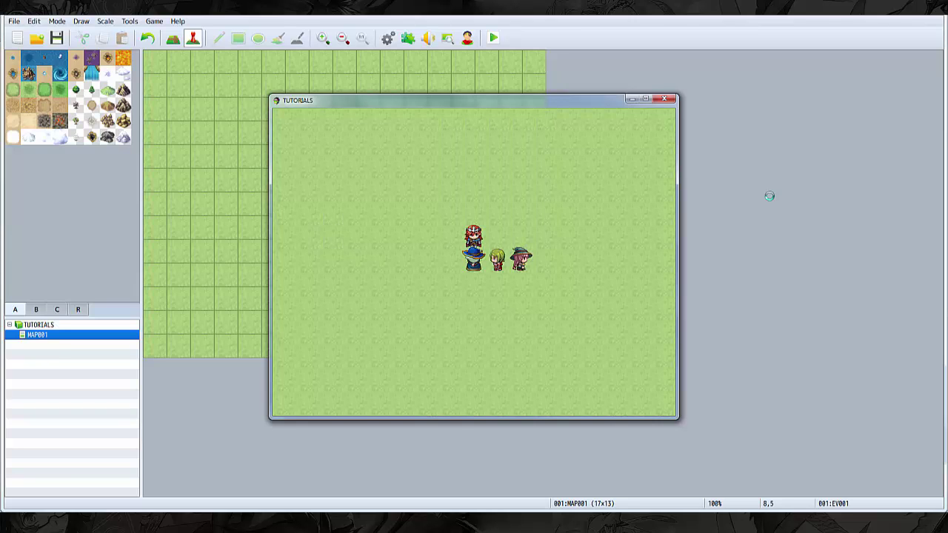
Try the Dragoon and Mage class choices, check the Skill menu, then close the playtest
key("Down")
key("Down")
key("Return")
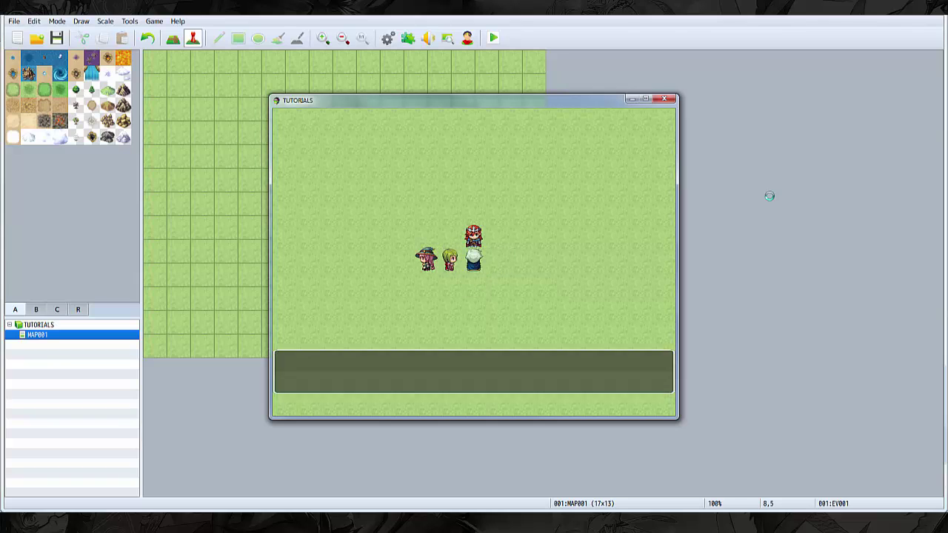
key("Down")
key("Return")
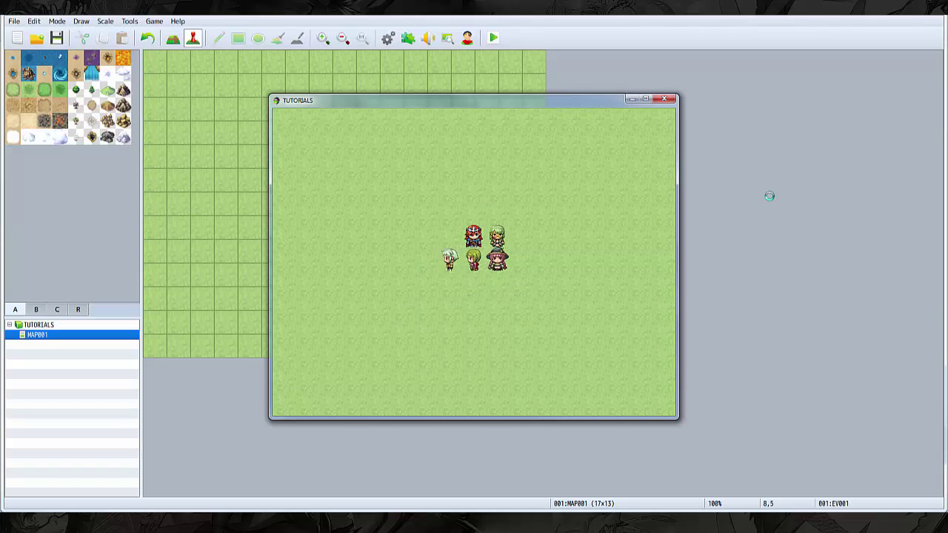
key("Escape")
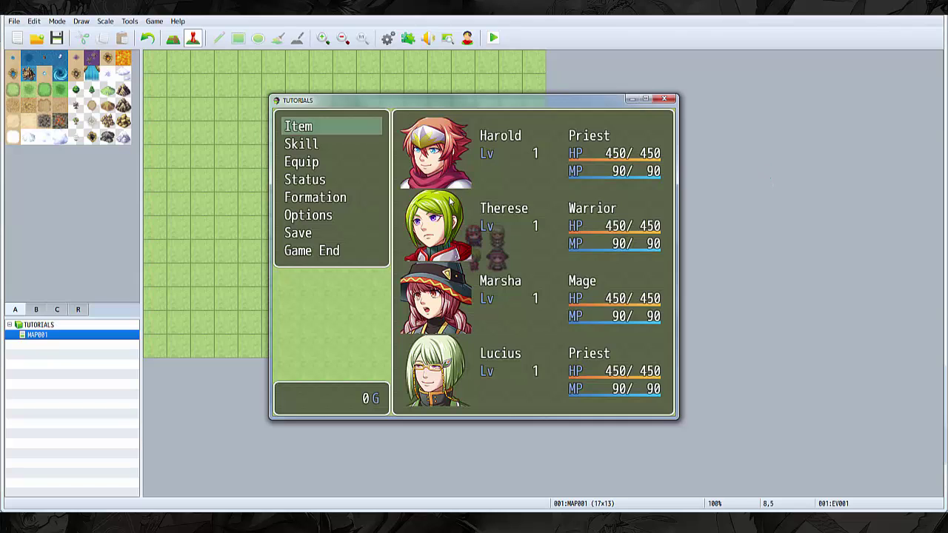
key("Down")
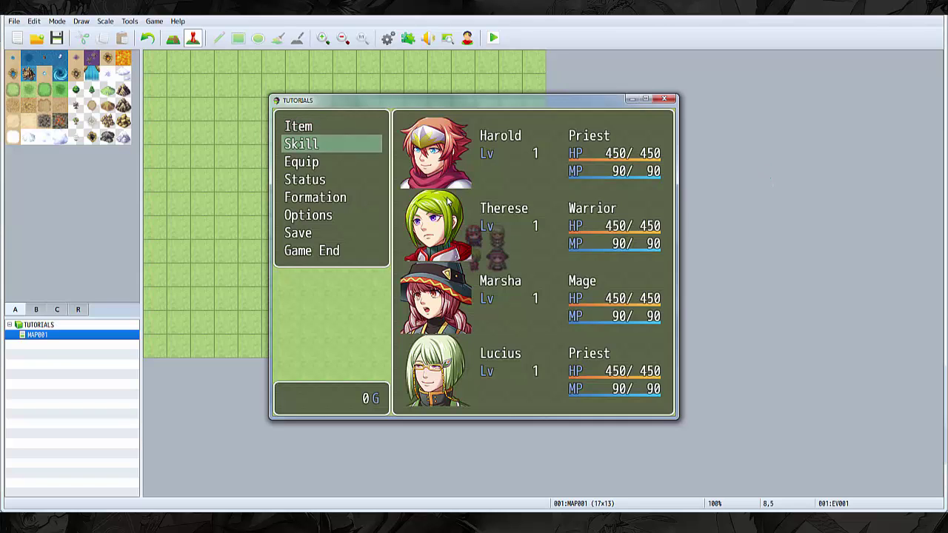
left_click(671, 97)
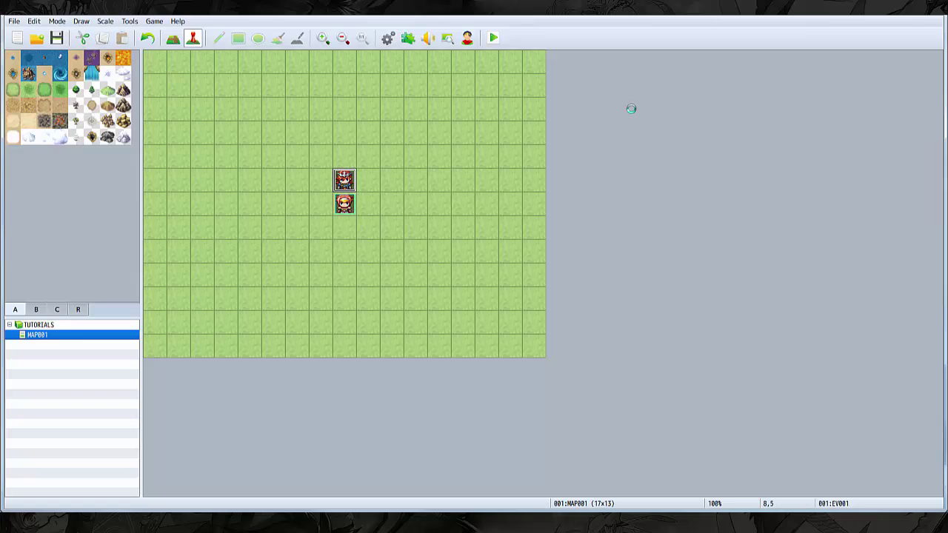